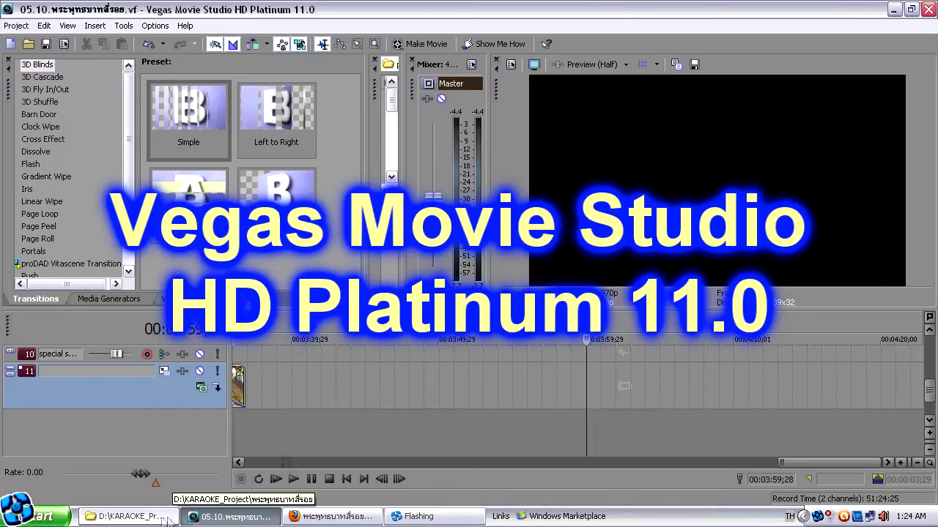
Step: Add the photo of the petal-strewn stone footprint from the project folder to video track 11 near 00:03:59 and preview it
{"action": "left_click", "coordinate": [125, 517]}
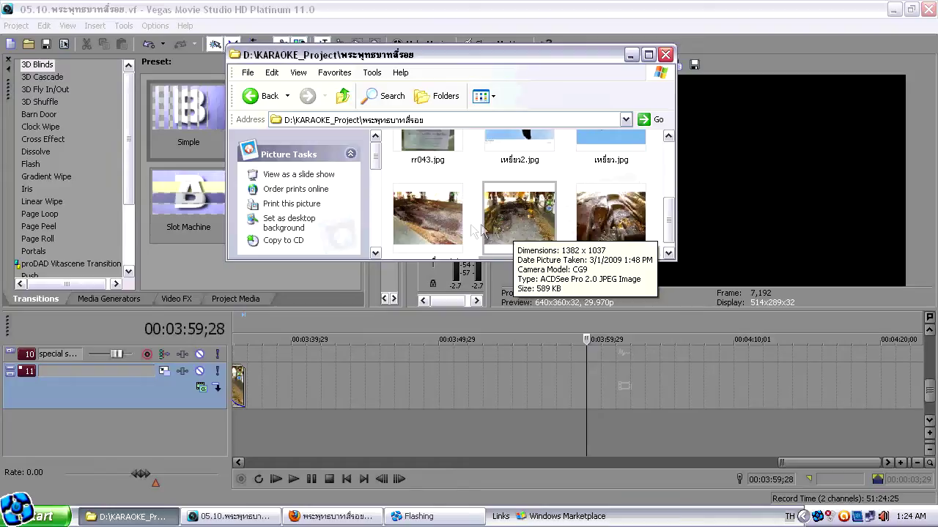
{"action": "left_click_drag", "start_coordinate": [509, 236], "coordinate": [579, 389]}
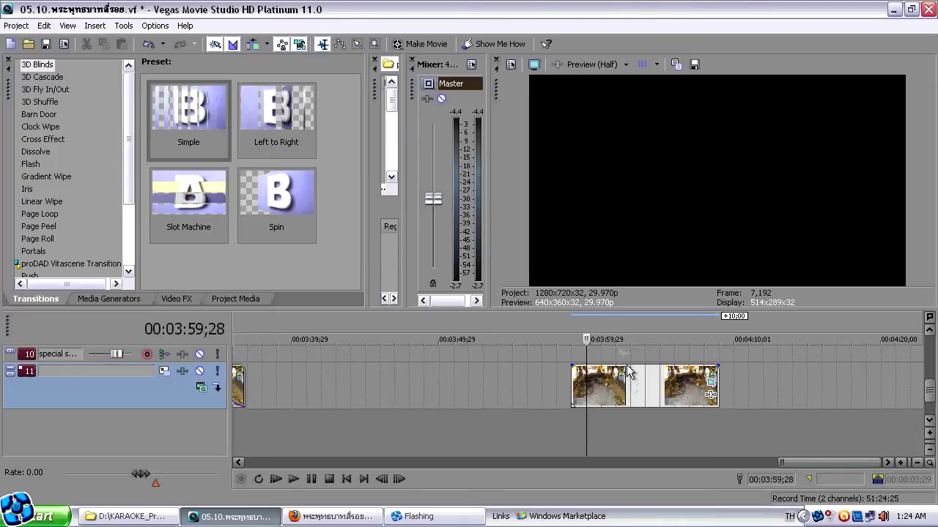
{"action": "left_click", "coordinate": [616, 377]}
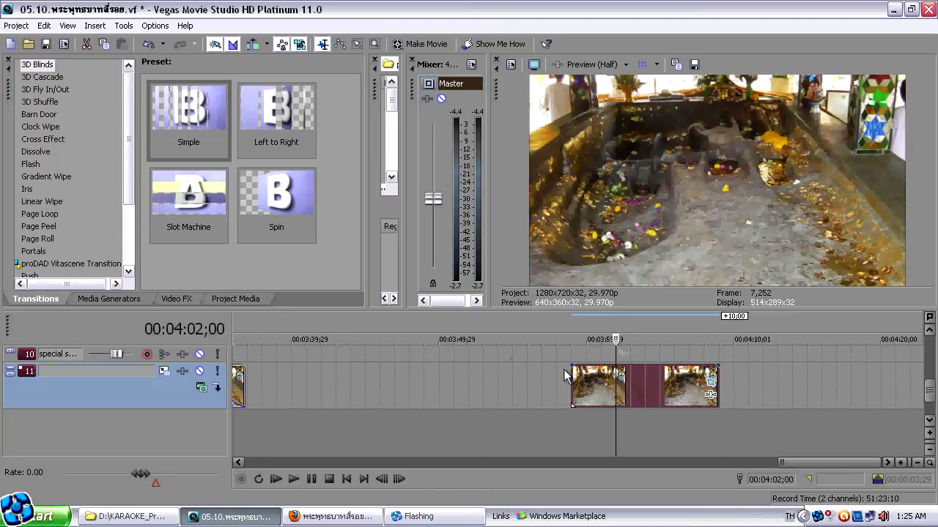
Step: Give the newly added photo clip a fade-in of about 2 seconds and a fade-out of about 3 seconds
{"action": "left_click_drag", "start_coordinate": [573, 366], "coordinate": [597, 367]}
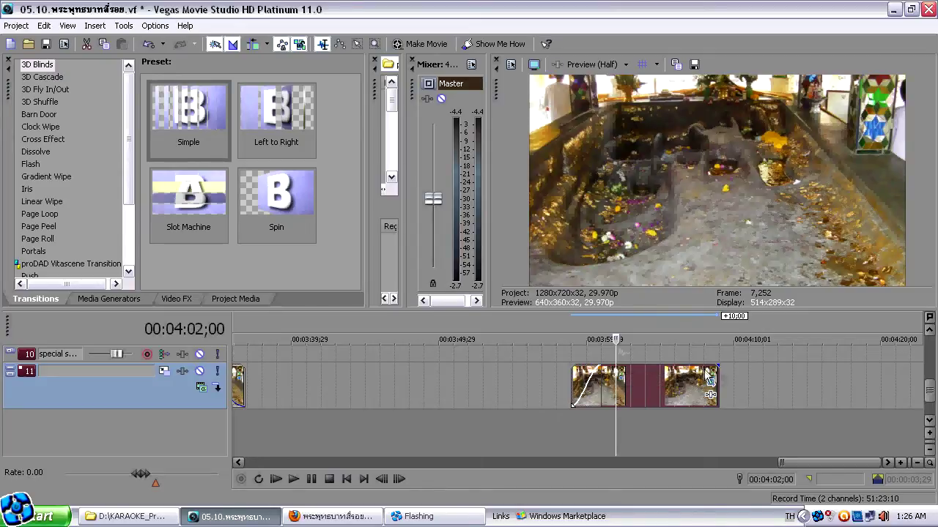
{"action": "left_click_drag", "start_coordinate": [717, 367], "coordinate": [675, 369]}
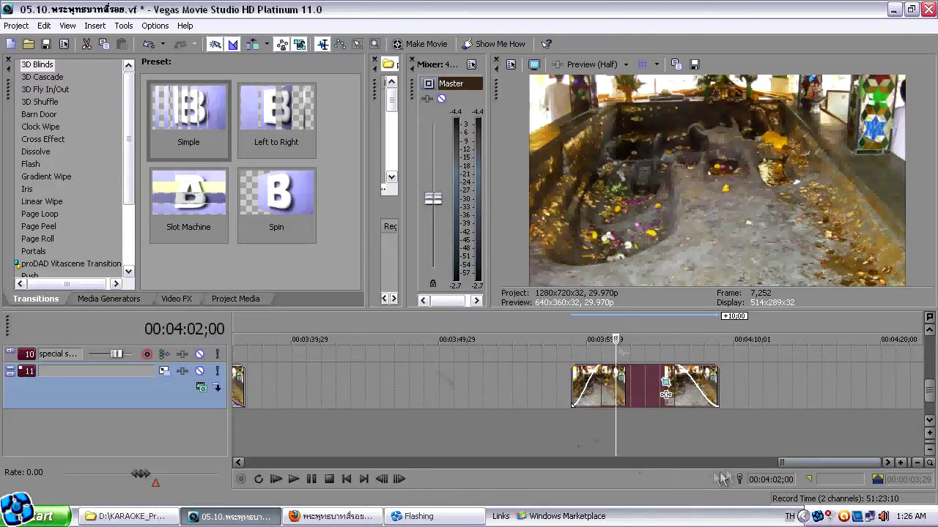
Step: Delete the faded photo clip from the end of video track 11
{"action": "left_click_drag", "start_coordinate": [803, 465], "coordinate": [791, 463]}
{"action": "left_click", "coordinate": [740, 392]}
{"action": "key", "text": "Delete"}
Step: Examine the overlapping photos at the start of track 11 and preview the crossfade into the eagle picture
{"action": "left_click_drag", "start_coordinate": [777, 462], "coordinate": [240, 441]}
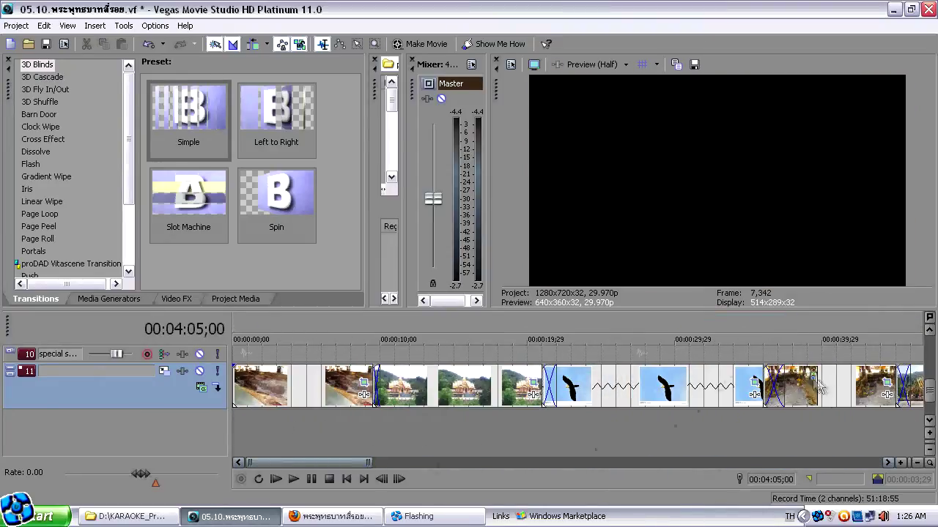
{"action": "scroll", "coordinate": [928, 400], "scroll_direction": "up", "scroll_amount": 2}
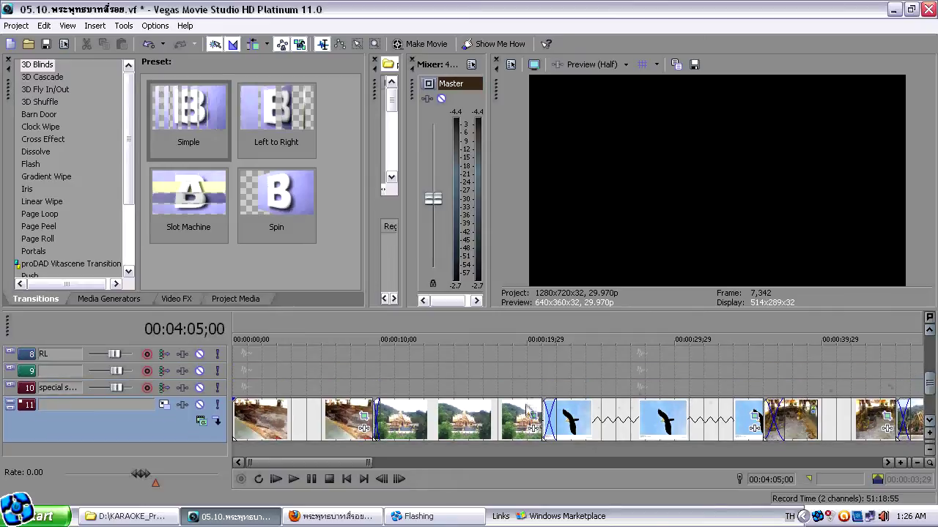
{"action": "left_click", "coordinate": [546, 412]}
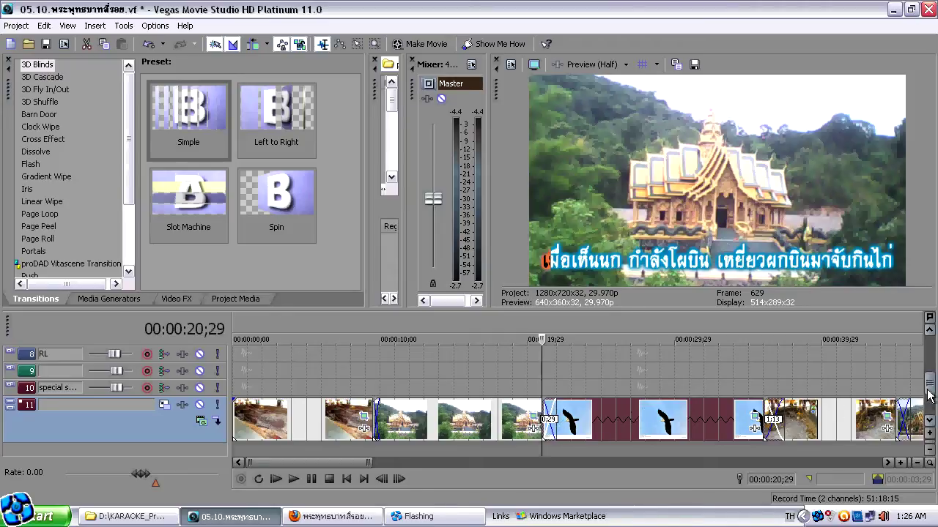
Step: Play the opening logo and song title on the information track from the project start, and stop playback
{"action": "scroll", "coordinate": [928, 388], "scroll_direction": "up", "scroll_amount": 2}
{"action": "scroll", "coordinate": [929, 389], "scroll_direction": "up", "scroll_amount": 3}
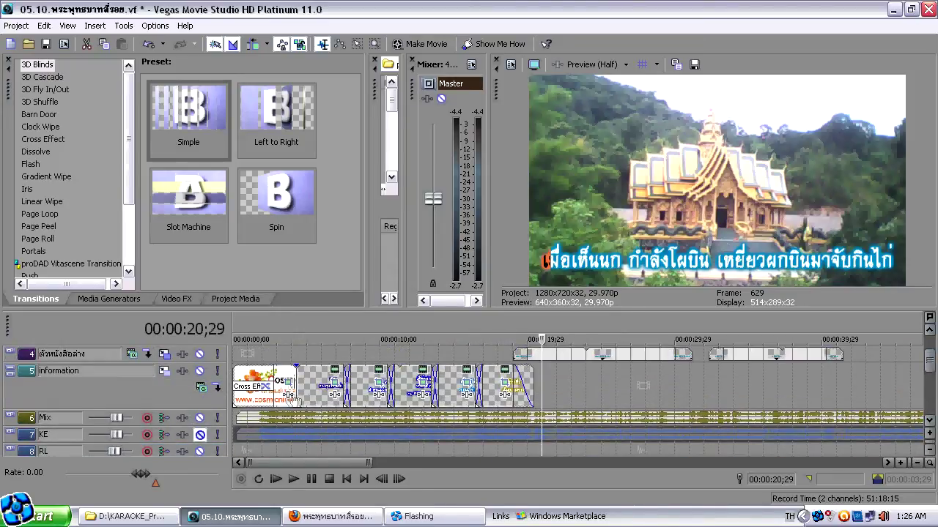
{"action": "left_click", "coordinate": [251, 378]}
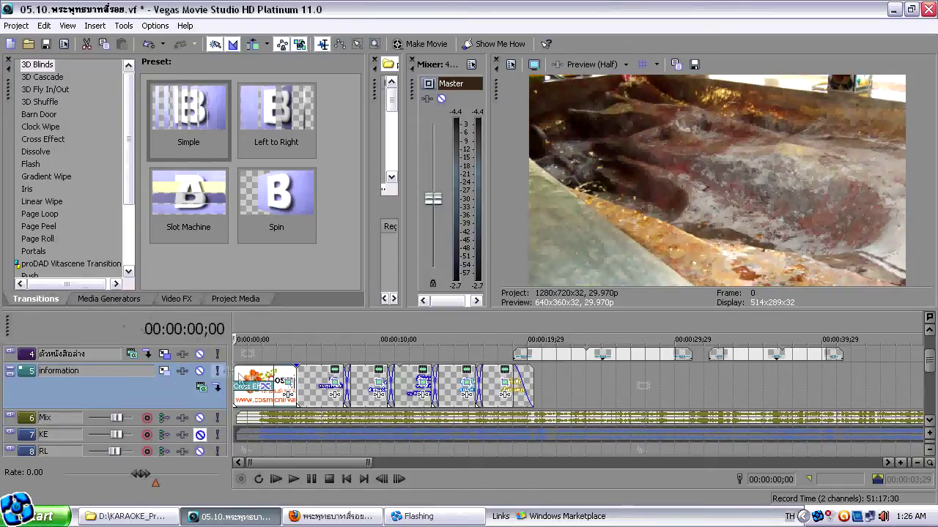
{"action": "key", "text": "space"}
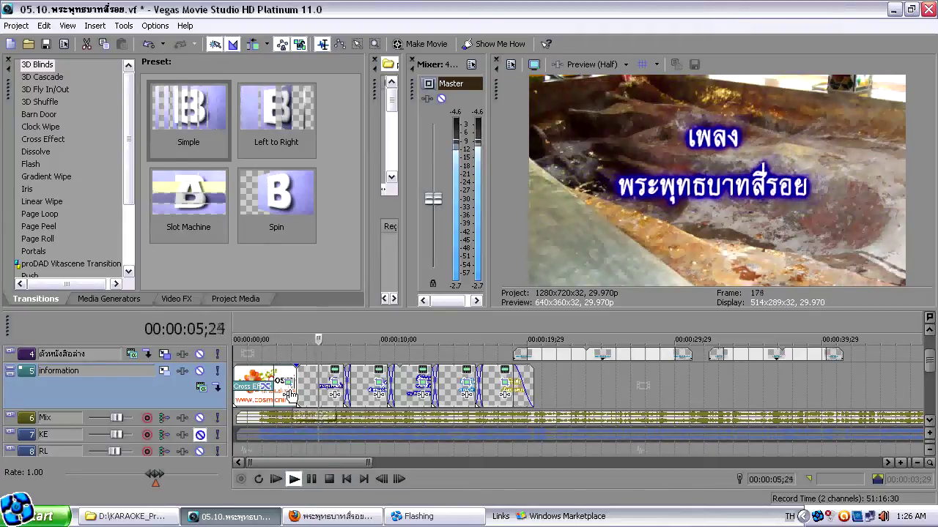
{"action": "left_click", "coordinate": [329, 479]}
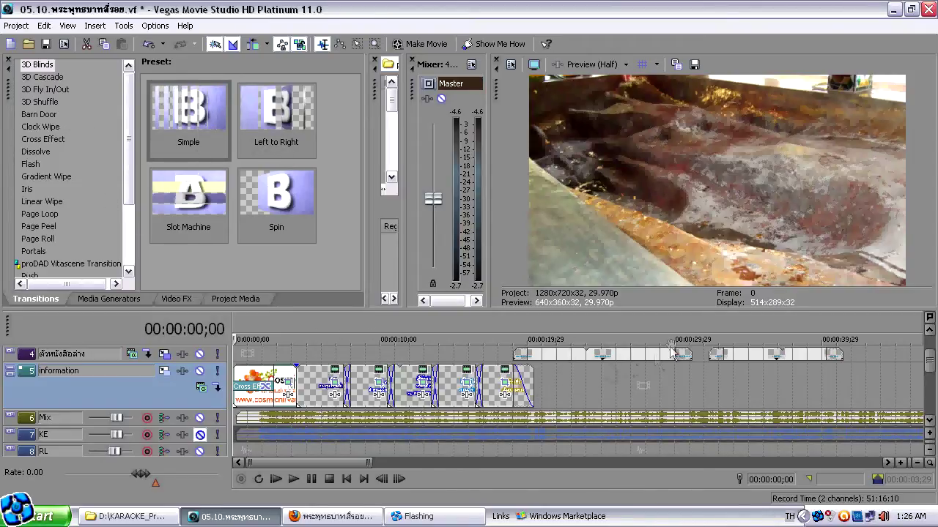
Step: Browse the Gradient Wipe, Dissolve, Cross Effect and Clock Wipe transition presets
{"action": "left_click_drag", "start_coordinate": [929, 375], "coordinate": [929, 355]}
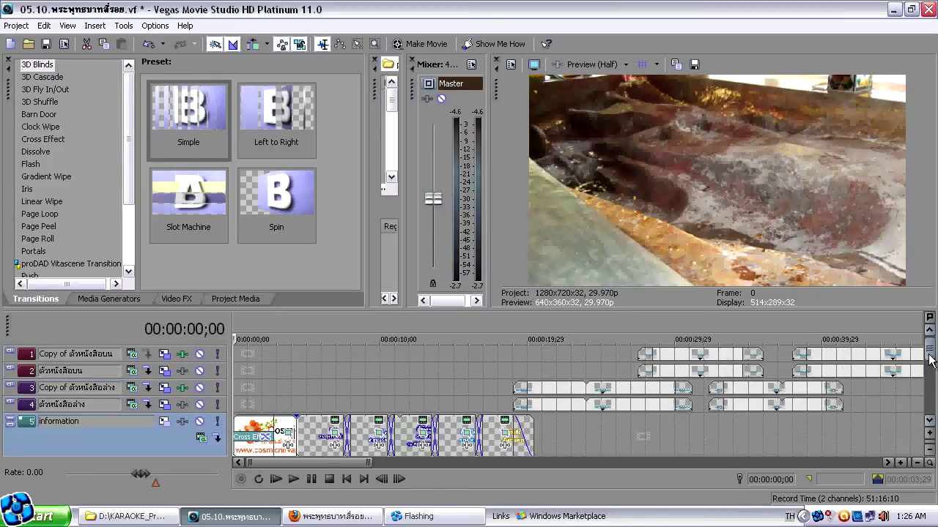
{"action": "mouse_move", "coordinate": [365, 463]}
{"action": "left_mouse_down"}
{"action": "mouse_move", "coordinate": [344, 463]}
{"action": "mouse_move", "coordinate": [366, 465]}
{"action": "left_mouse_up"}
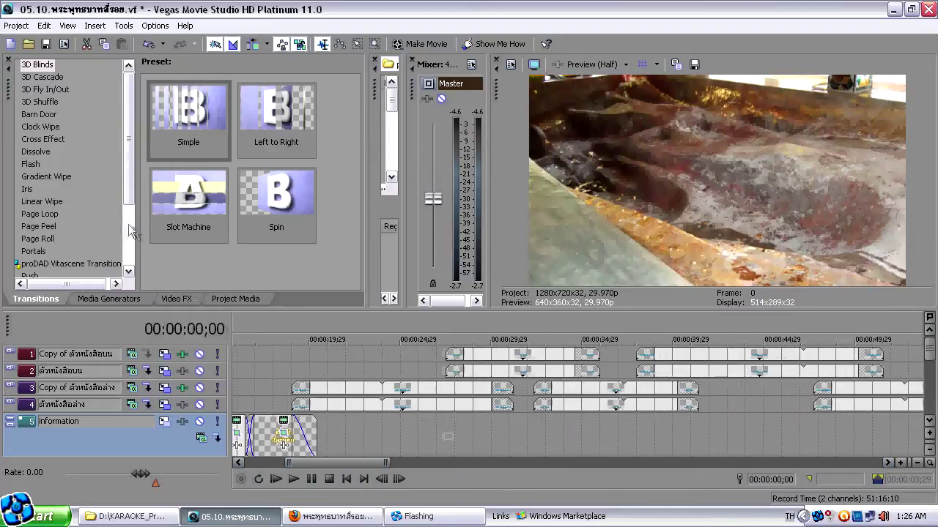
{"action": "scroll", "coordinate": [122, 178], "scroll_direction": "down", "scroll_amount": 1}
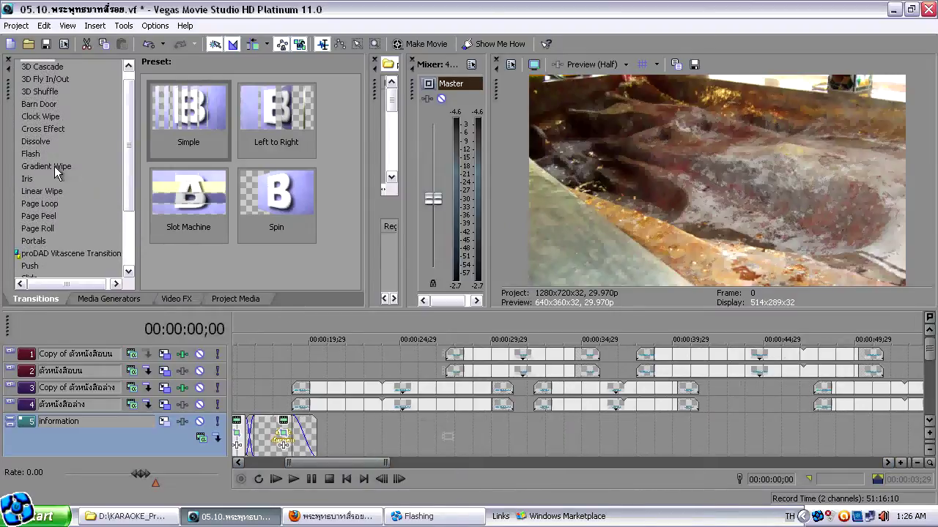
{"action": "left_click", "coordinate": [56, 168]}
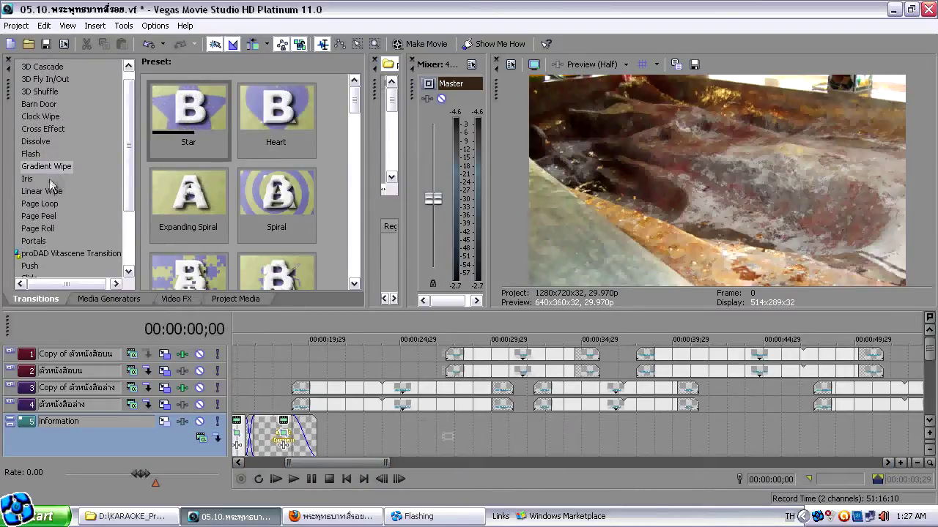
{"action": "left_click", "coordinate": [37, 141]}
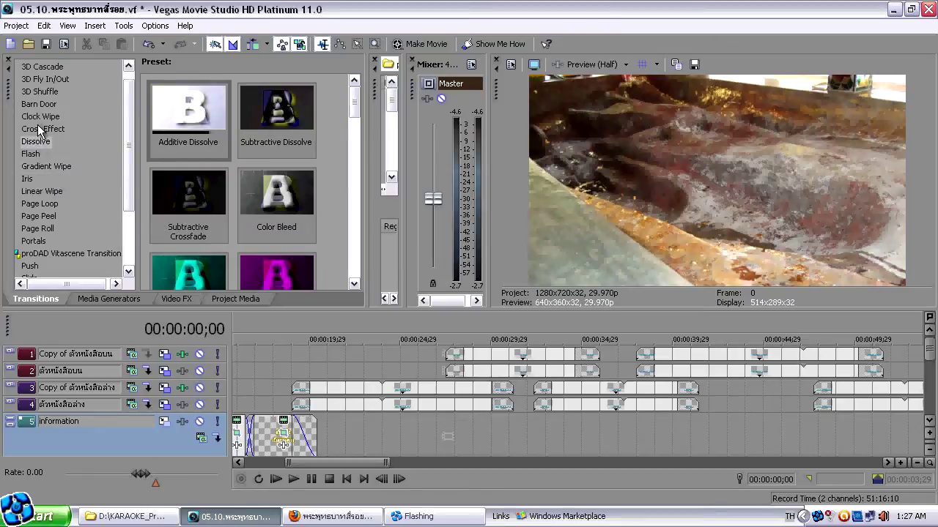
{"action": "left_click", "coordinate": [38, 125]}
{"action": "left_click", "coordinate": [37, 115]}
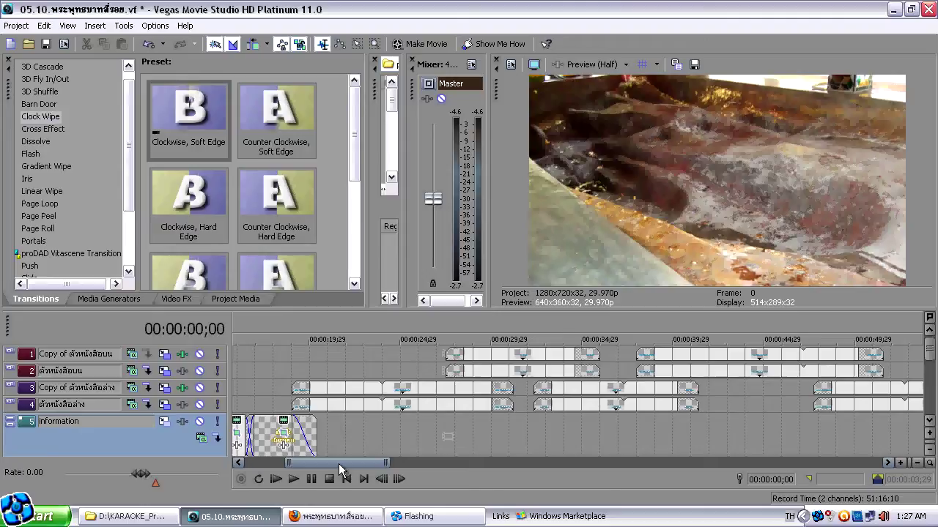
Step: Preview the song title, the logo and the last opening title on the information track
{"action": "left_click_drag", "start_coordinate": [330, 462], "coordinate": [290, 463]}
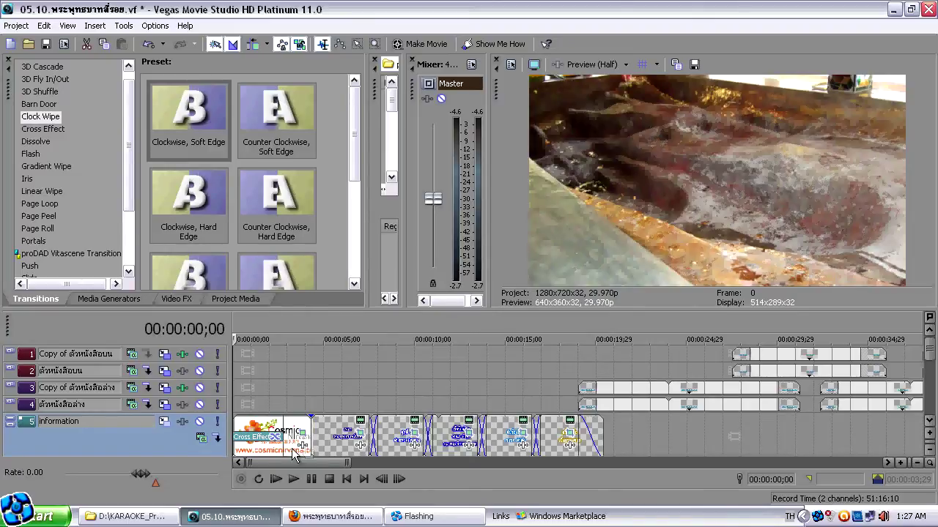
{"action": "left_click", "coordinate": [341, 425]}
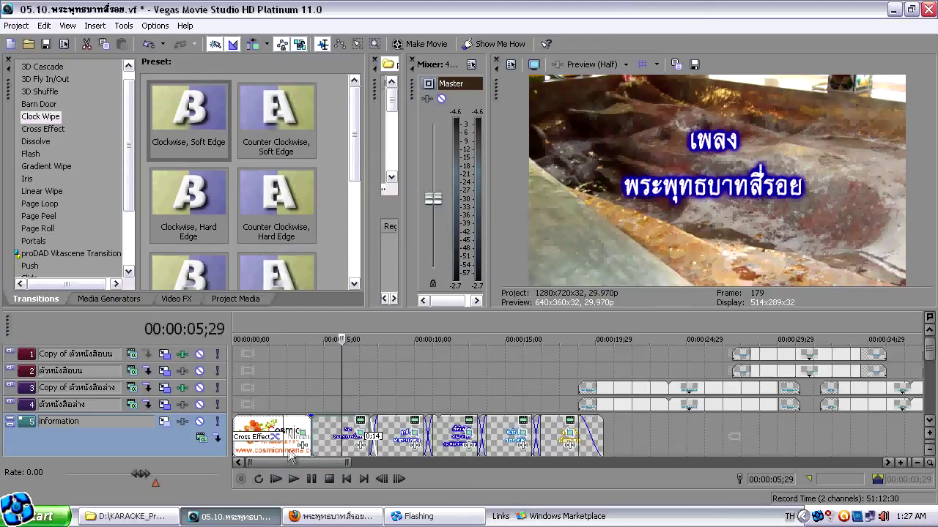
{"action": "left_click", "coordinate": [269, 449]}
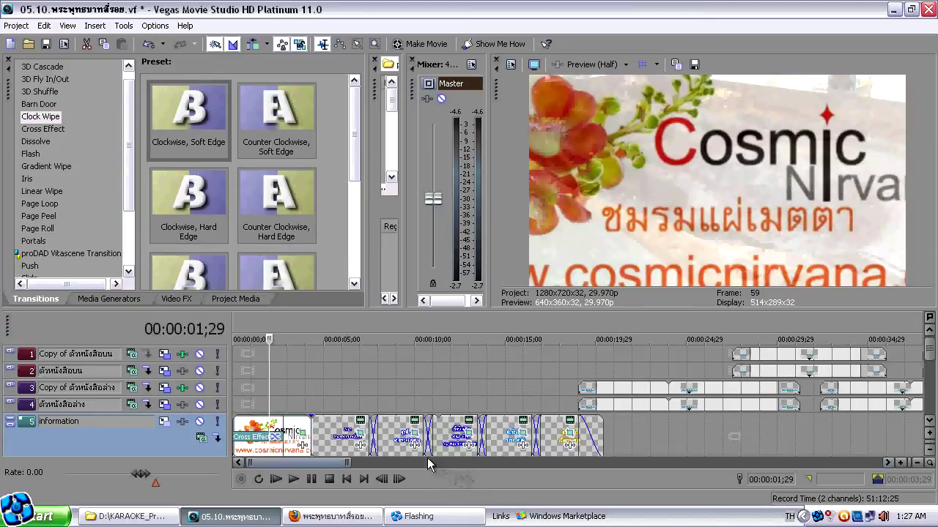
{"action": "left_click_drag", "start_coordinate": [327, 463], "coordinate": [364, 469]}
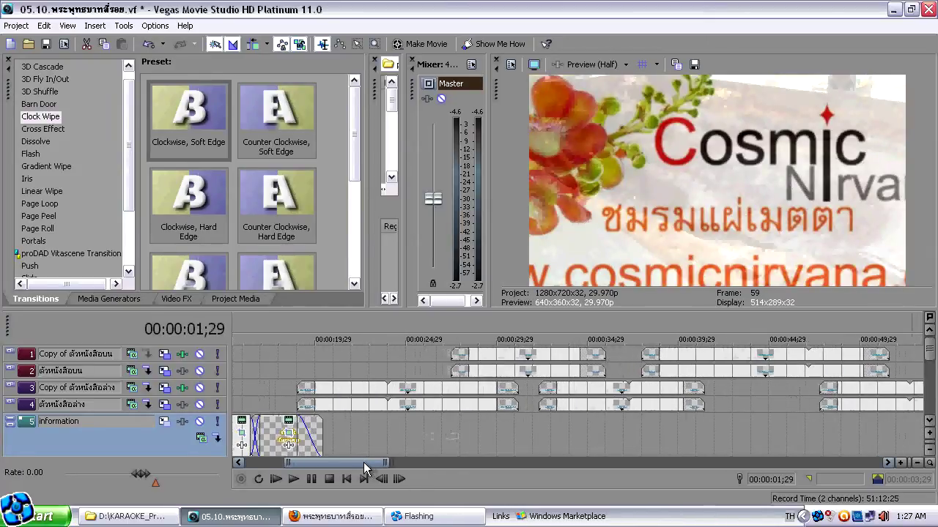
{"action": "left_click", "coordinate": [279, 439]}
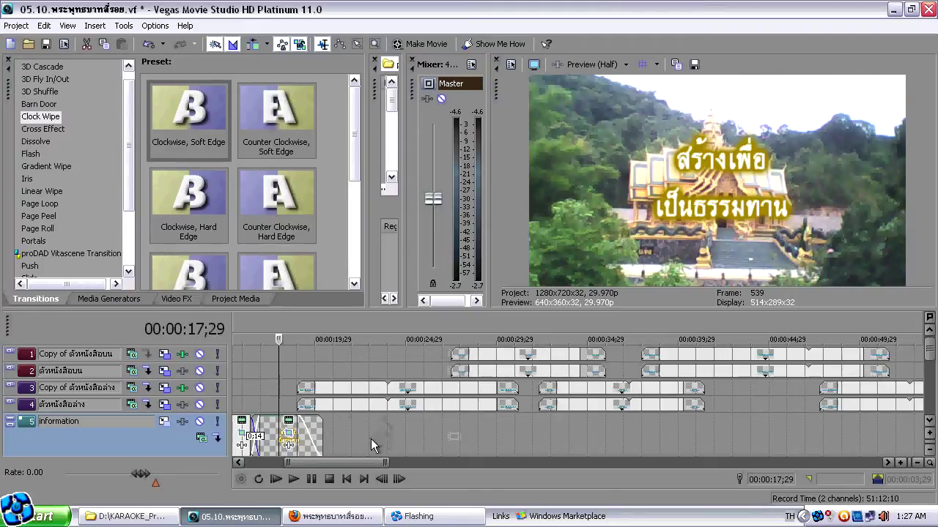
Step: Review the karaoke lyric clips along the four lyric tracks, previewing the picture at 00:00:50;28, 00:01:11;10, 00:01:19;29 and 00:02:30;29
{"action": "left_click_drag", "start_coordinate": [346, 463], "coordinate": [394, 468]}
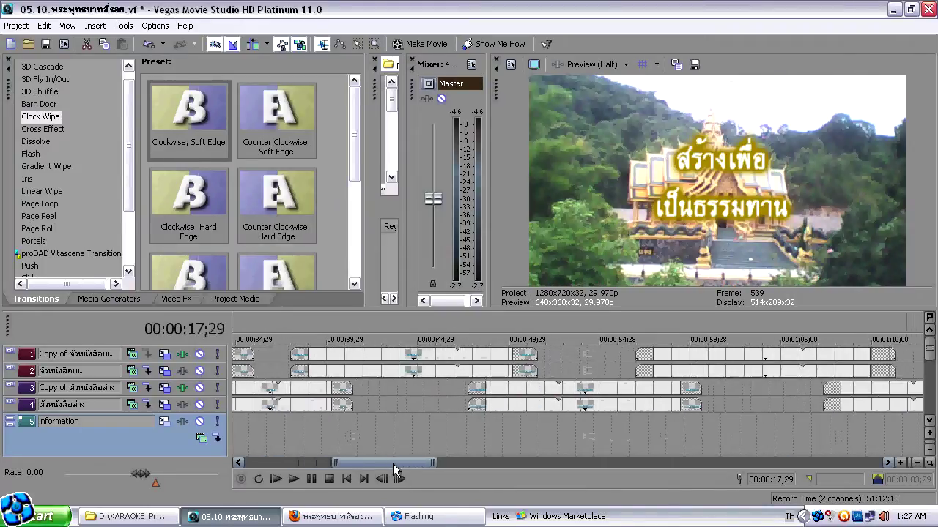
{"action": "left_click", "coordinate": [526, 404]}
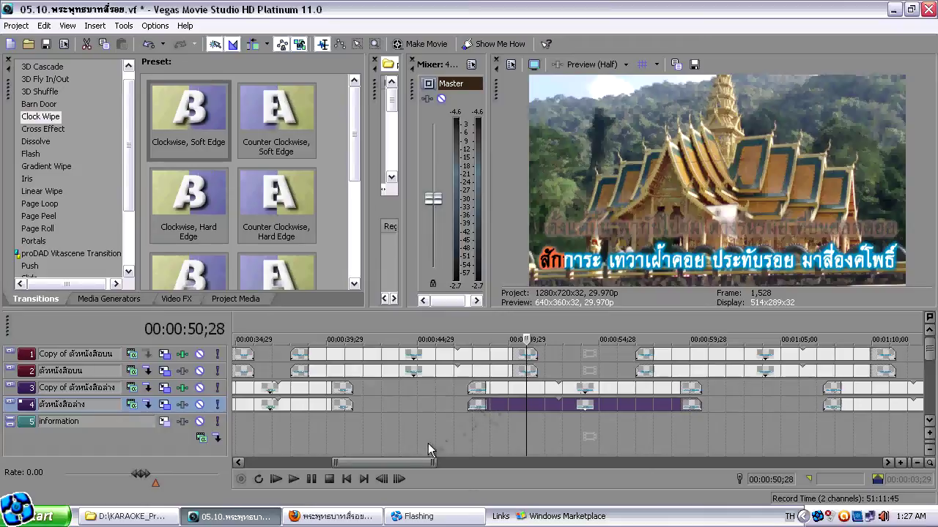
{"action": "left_click_drag", "start_coordinate": [410, 463], "coordinate": [456, 462]}
{"action": "left_click", "coordinate": [572, 388]}
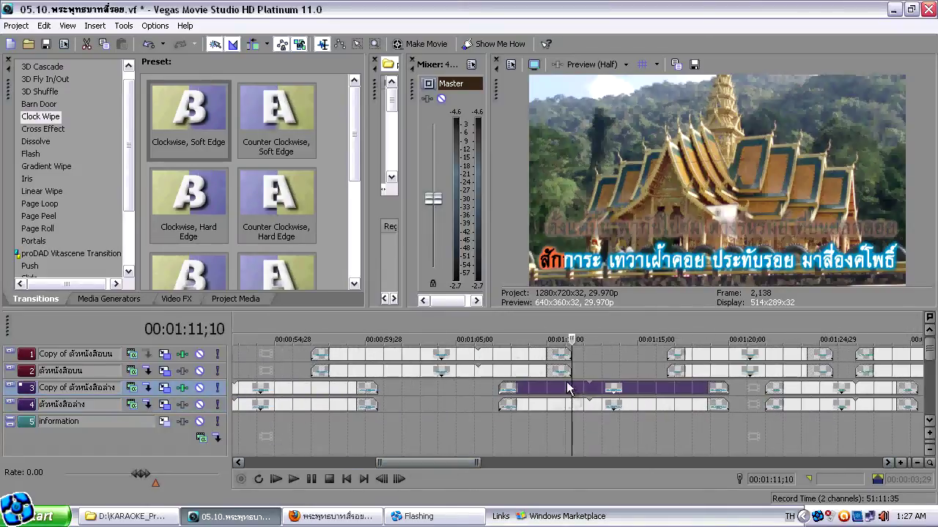
{"action": "left_click_drag", "start_coordinate": [391, 462], "coordinate": [433, 463]}
{"action": "left_click", "coordinate": [506, 388]}
{"action": "left_click", "coordinate": [414, 354]}
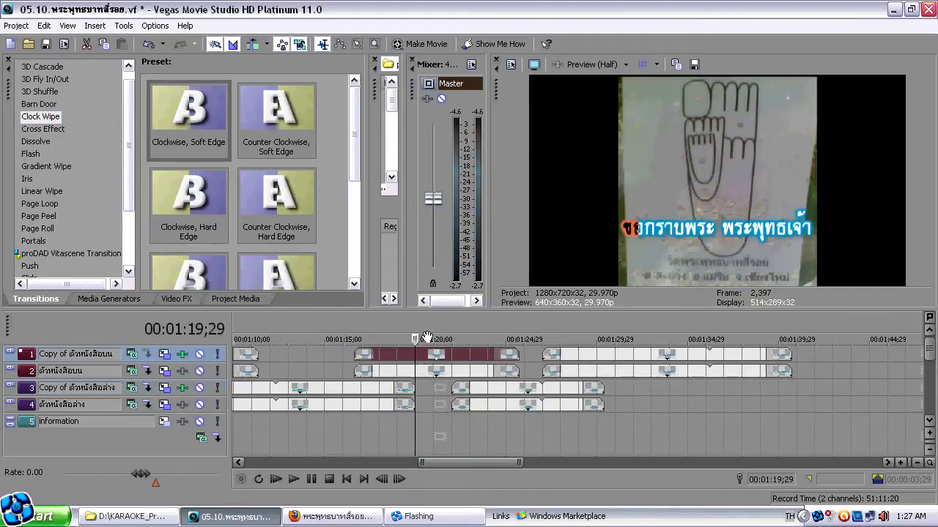
{"action": "left_click_drag", "start_coordinate": [463, 453], "coordinate": [607, 451]}
{"action": "left_click", "coordinate": [630, 378]}
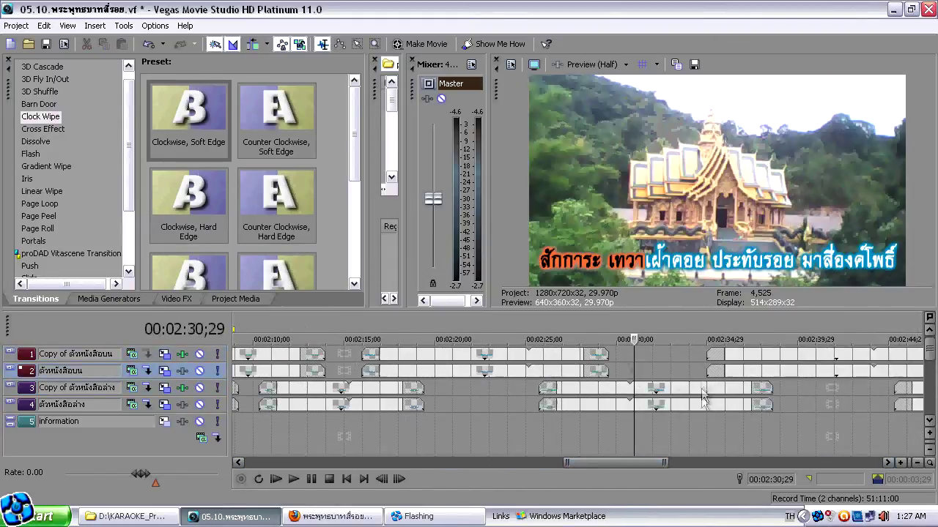
{"action": "left_click_drag", "start_coordinate": [629, 462], "coordinate": [681, 461]}
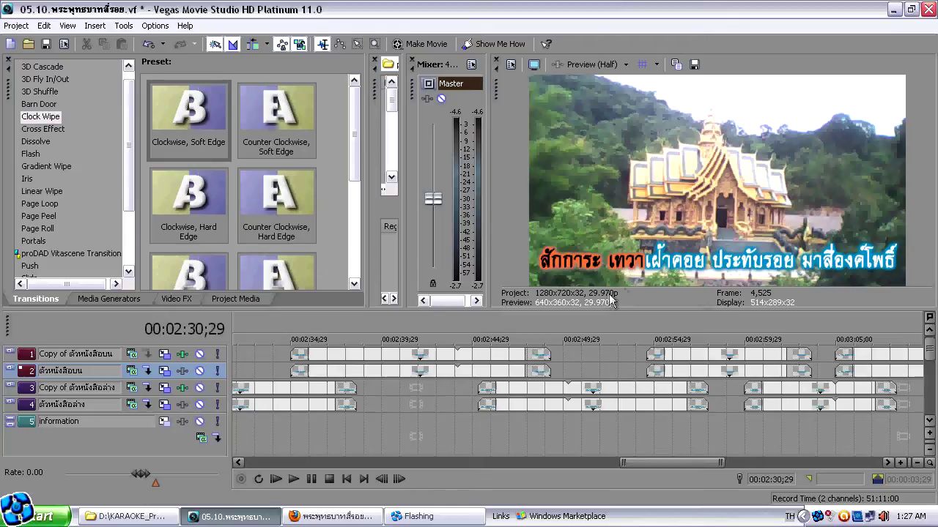
Step: Fit the whole project in the timeline, and check its last frame and its first frame
{"action": "left_click_drag", "start_coordinate": [626, 463], "coordinate": [247, 463]}
{"action": "left_click_drag", "start_coordinate": [717, 463], "coordinate": [879, 463]}
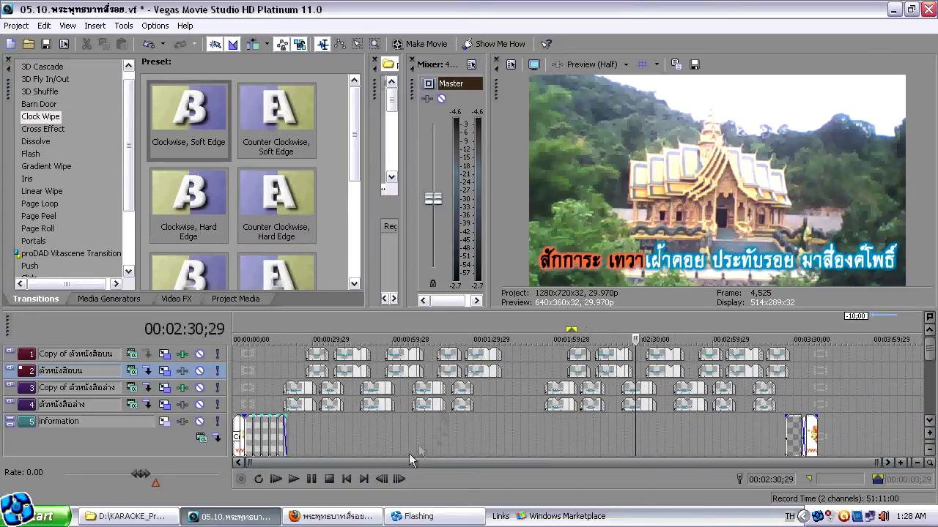
{"action": "key", "text": "ctrl+End"}
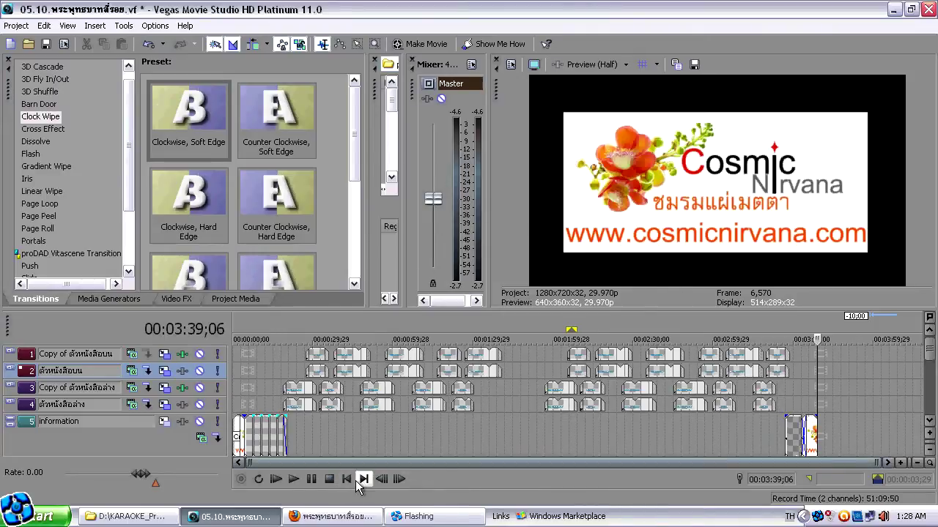
{"action": "left_click", "coordinate": [350, 481]}
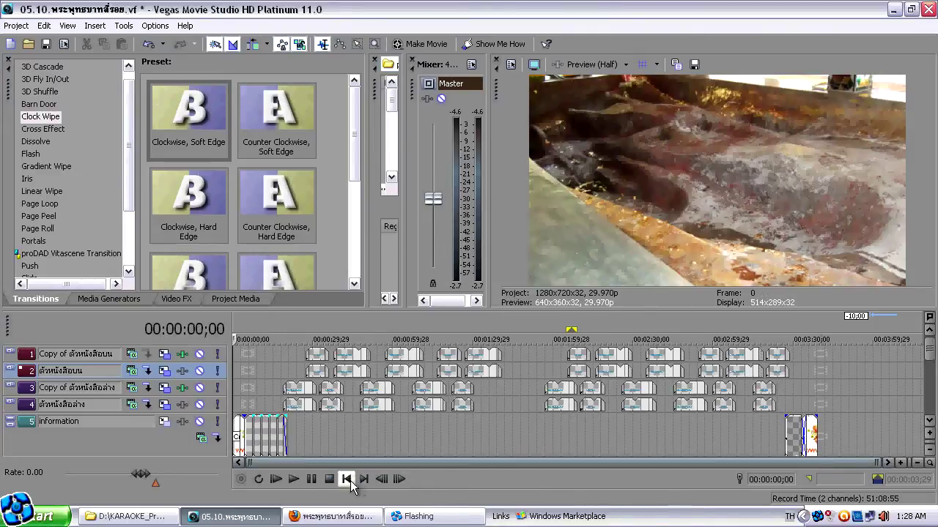
Step: Play the opening from the project start, pause on the song title at 00:00:05;10, and show the audio tracks
{"action": "left_click", "coordinate": [312, 481]}
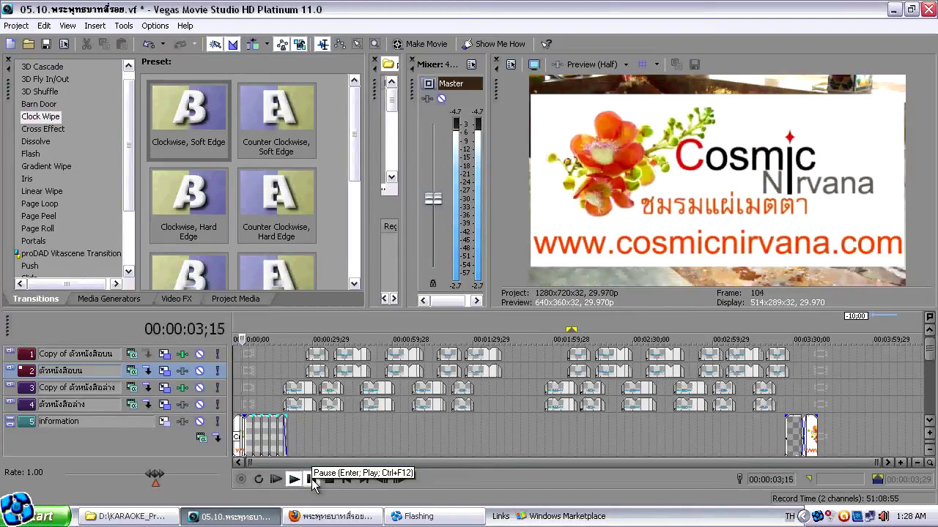
{"action": "left_click", "coordinate": [313, 480]}
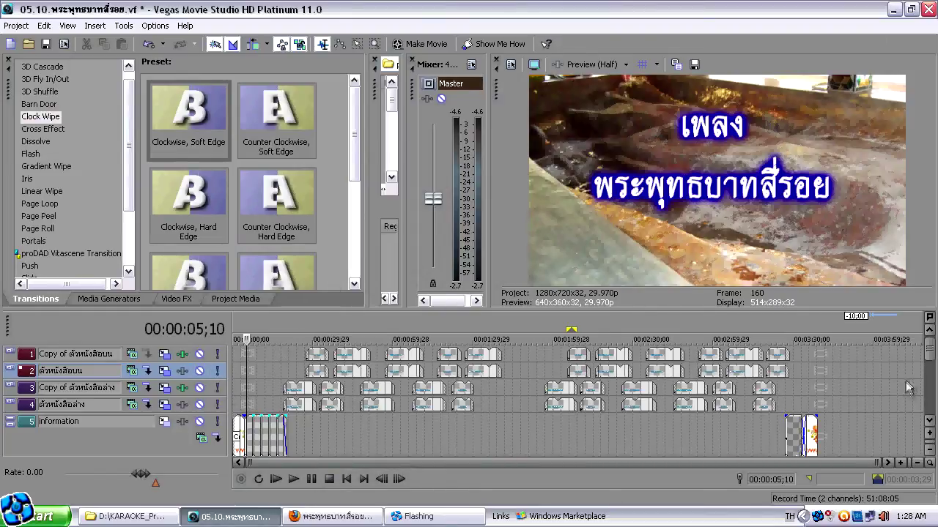
{"action": "scroll", "coordinate": [929, 364], "scroll_direction": "down", "scroll_amount": 4}
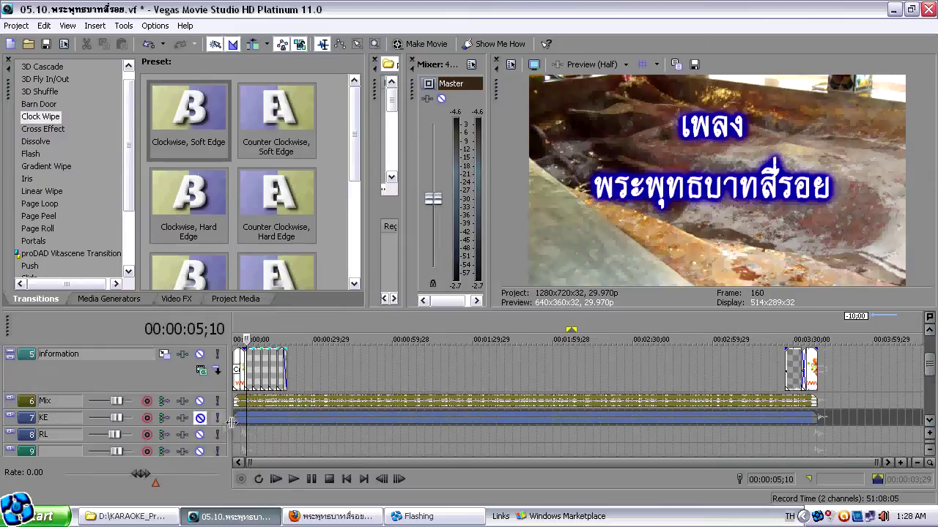
Step: Expand the Mix audio track and play the song from 00:00:05;10, pausing at 00:00:06;17
{"action": "left_click", "coordinate": [10, 401]}
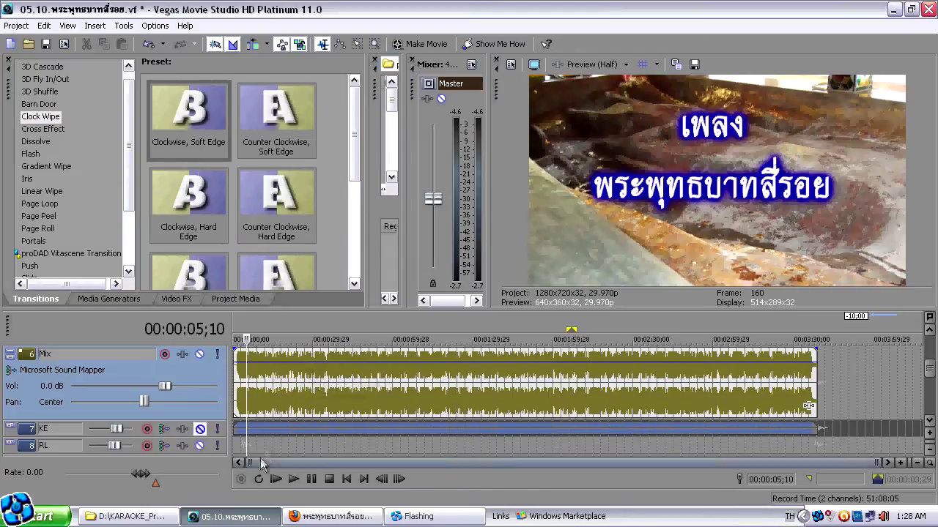
{"action": "left_click", "coordinate": [291, 479]}
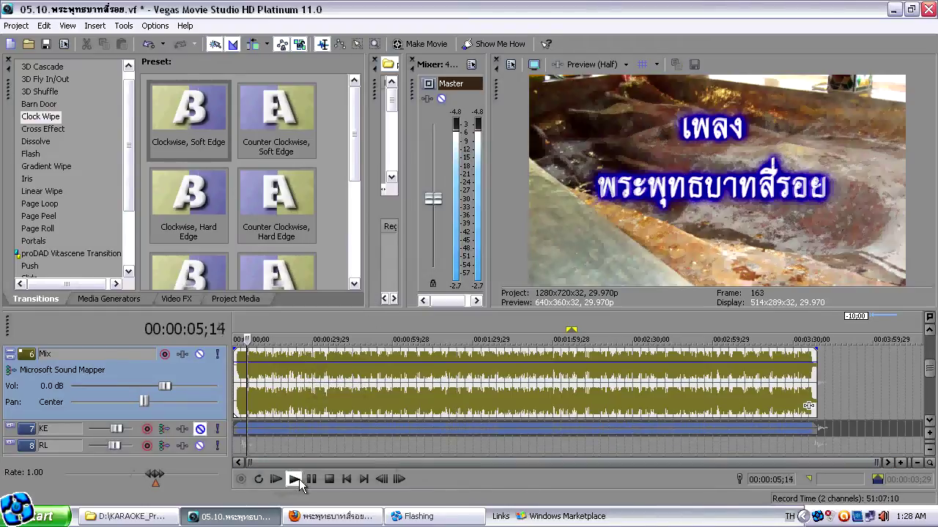
{"action": "left_click", "coordinate": [309, 480]}
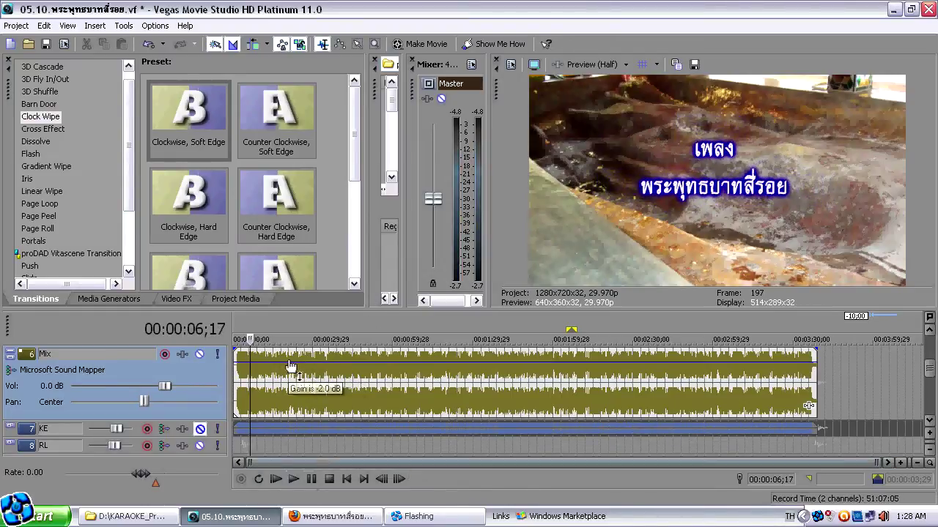
Step: Raise the Mix clip's gain and play on to 00:00:11;14 to hear the louder sound
{"action": "mouse_move", "coordinate": [292, 370]}
{"action": "left_mouse_down"}
{"action": "mouse_move", "coordinate": [290, 353]}
{"action": "mouse_move", "coordinate": [304, 365]}
{"action": "left_mouse_up"}
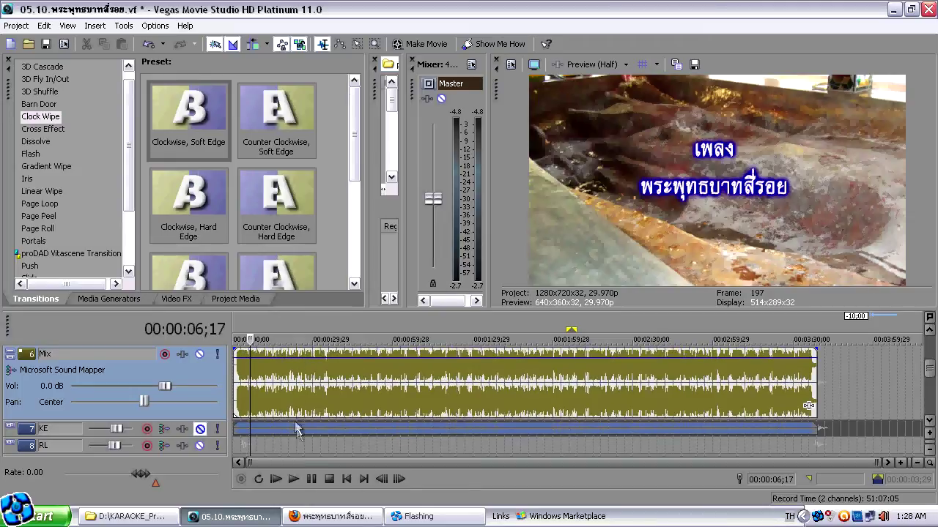
{"action": "left_click", "coordinate": [293, 480]}
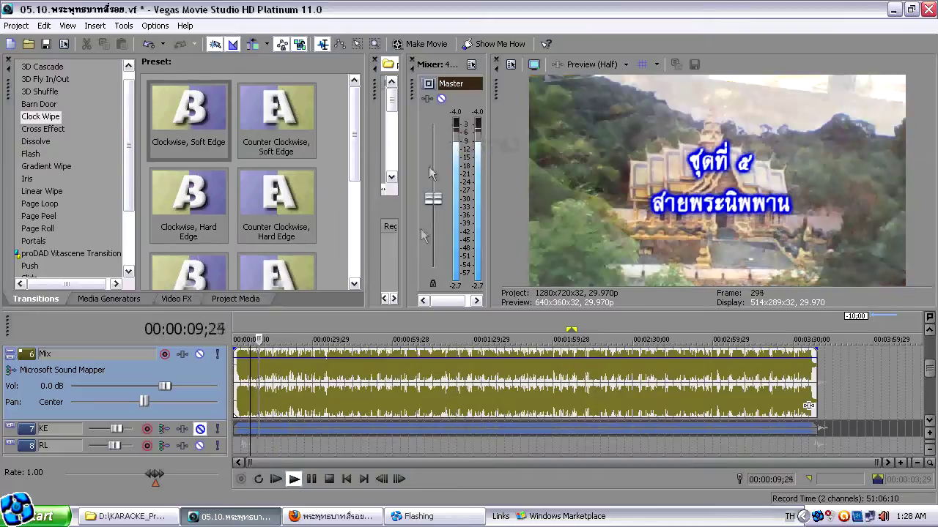
{"action": "key", "text": "Return"}
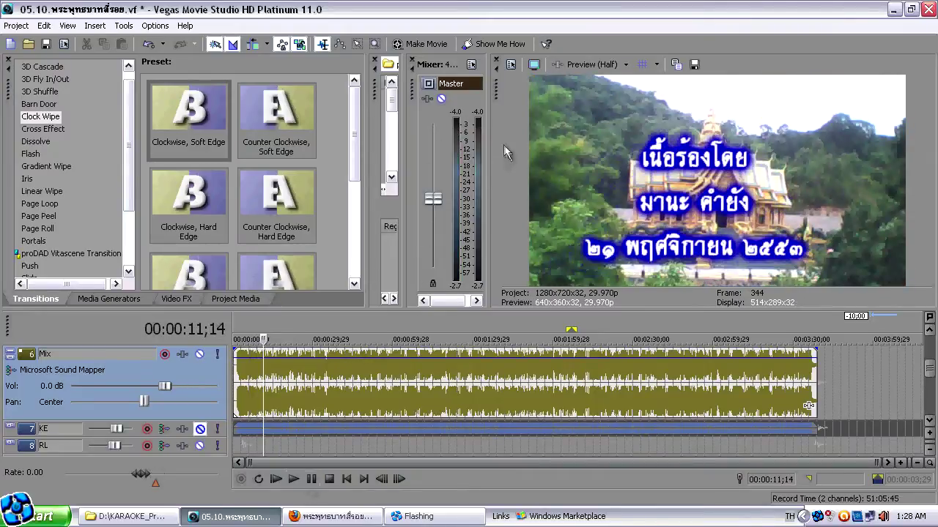
Step: Lower the Mix clip's gain, and try a lower track volume before resetting it to 0.0 dB
{"action": "left_click_drag", "start_coordinate": [342, 360], "coordinate": [340, 370]}
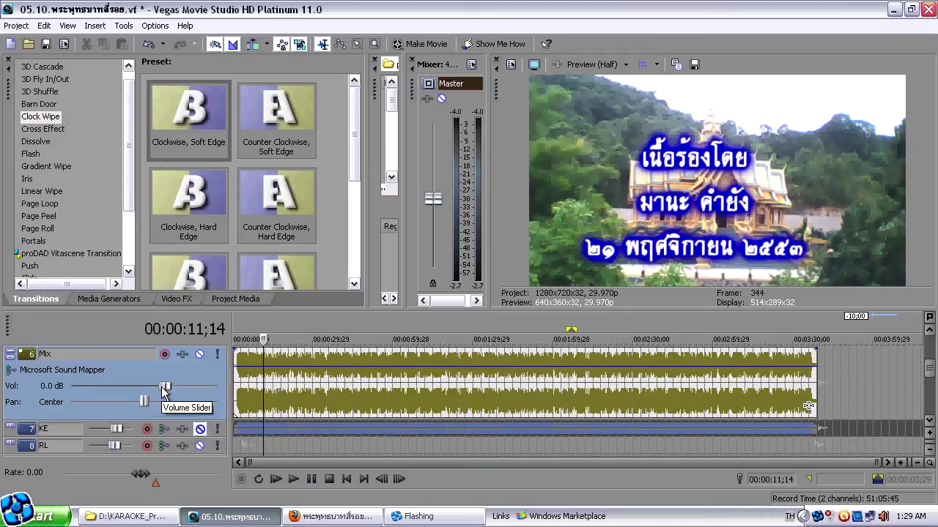
{"action": "left_click_drag", "start_coordinate": [165, 390], "coordinate": [142, 396]}
{"action": "double_click", "coordinate": [166, 390]}
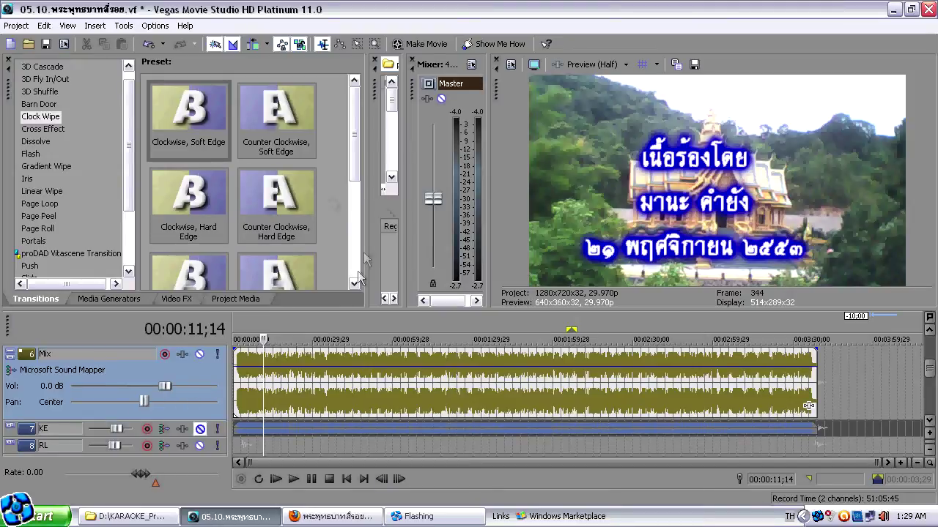
Step: Try the Sony Volume effect on the Mix track, and remove the added effects from the track's chain
{"action": "left_click", "coordinate": [182, 355]}
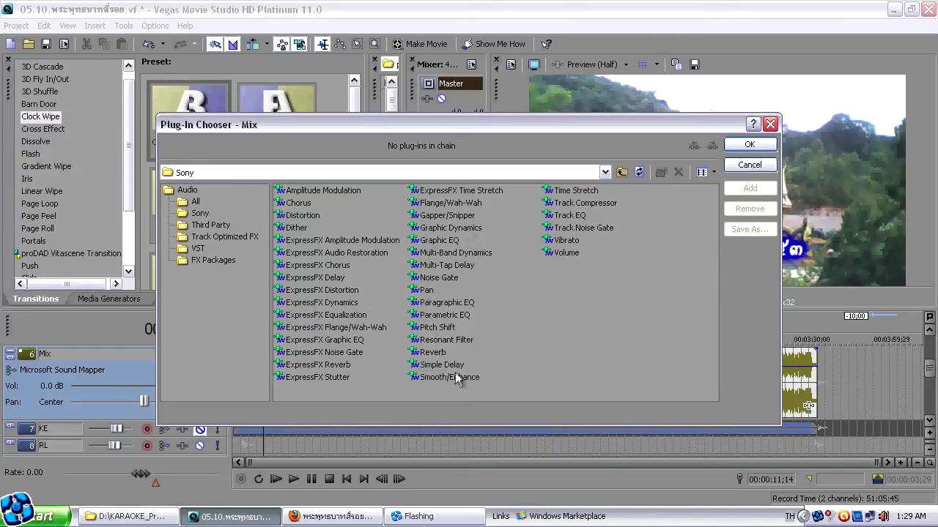
{"action": "left_click", "coordinate": [563, 256]}
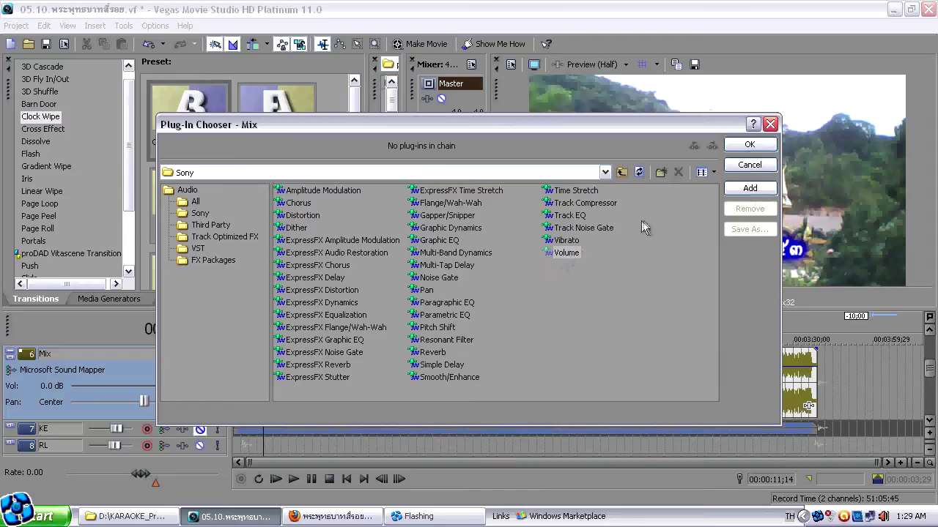
{"action": "left_click", "coordinate": [751, 192]}
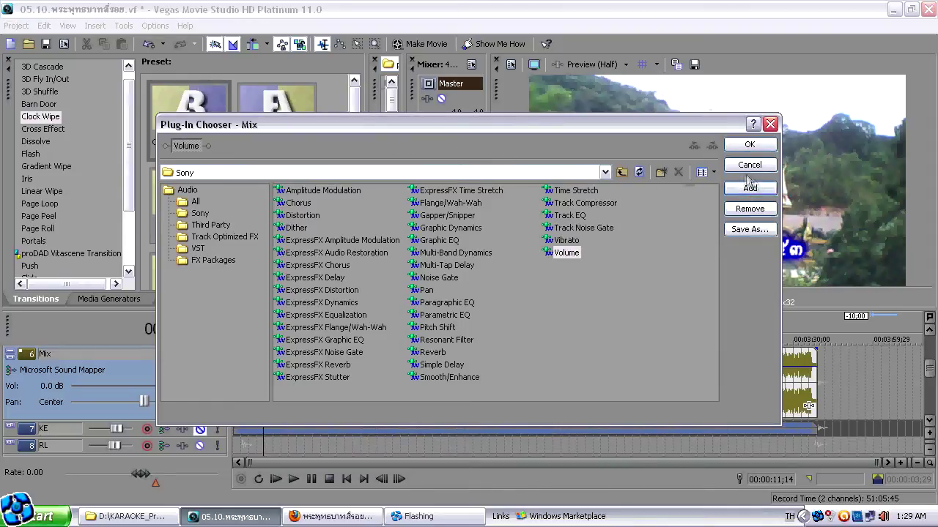
{"action": "left_click", "coordinate": [750, 144]}
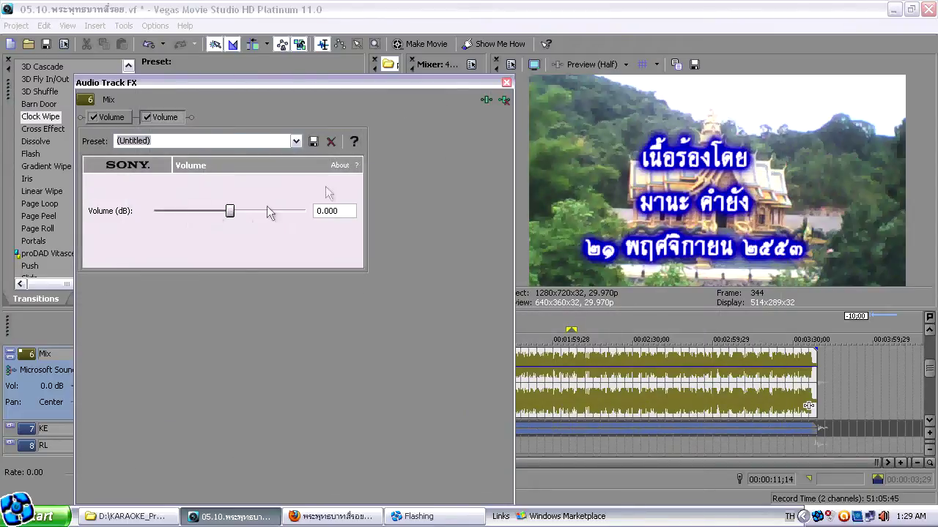
{"action": "left_click", "coordinate": [504, 100]}
{"action": "left_click", "coordinate": [506, 83]}
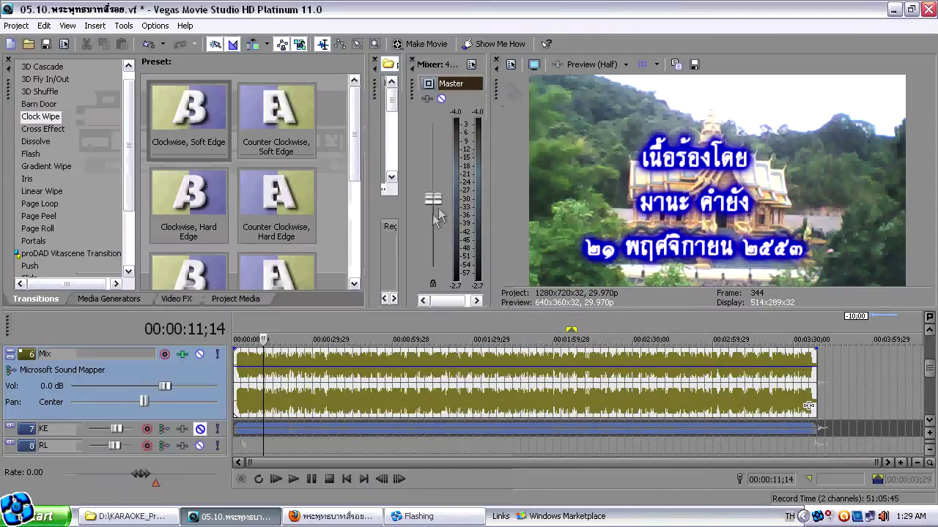
{"action": "left_click", "coordinate": [182, 354]}
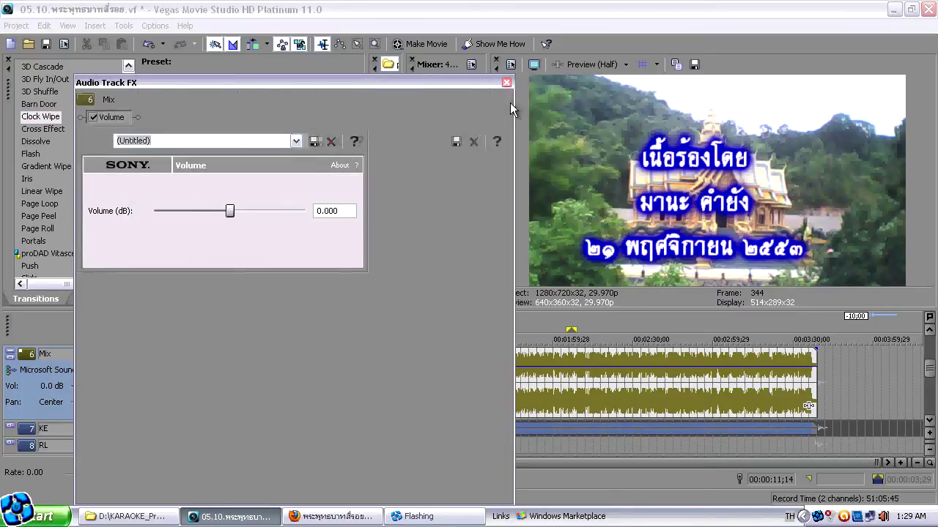
{"action": "left_click", "coordinate": [506, 82]}
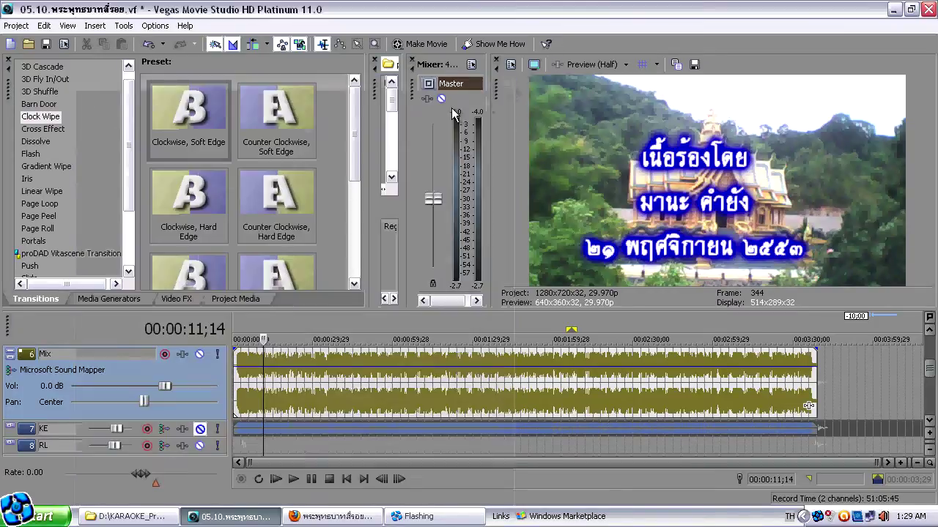
Step: Zoom in on the start of the song and place the playhead at 00:00:01;25, where the sound begins
{"action": "left_click", "coordinate": [343, 360]}
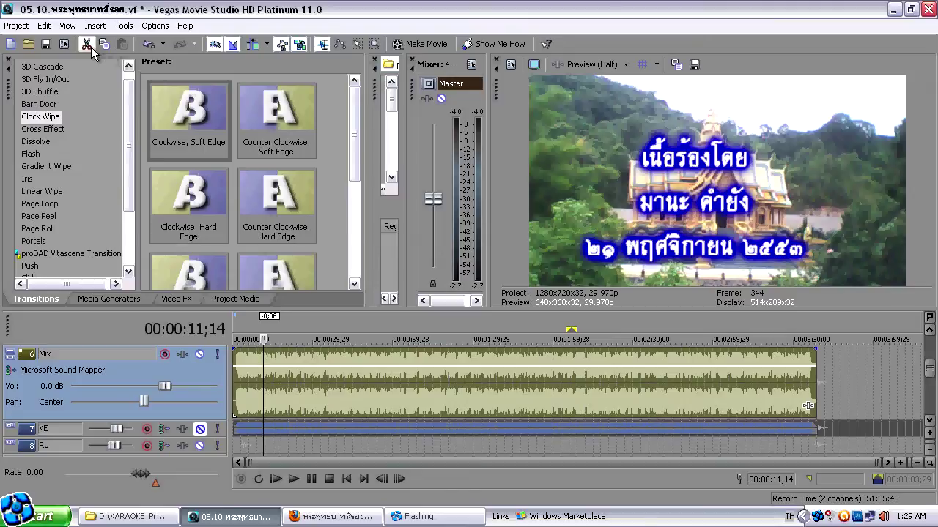
{"action": "mouse_move", "coordinate": [203, 200]}
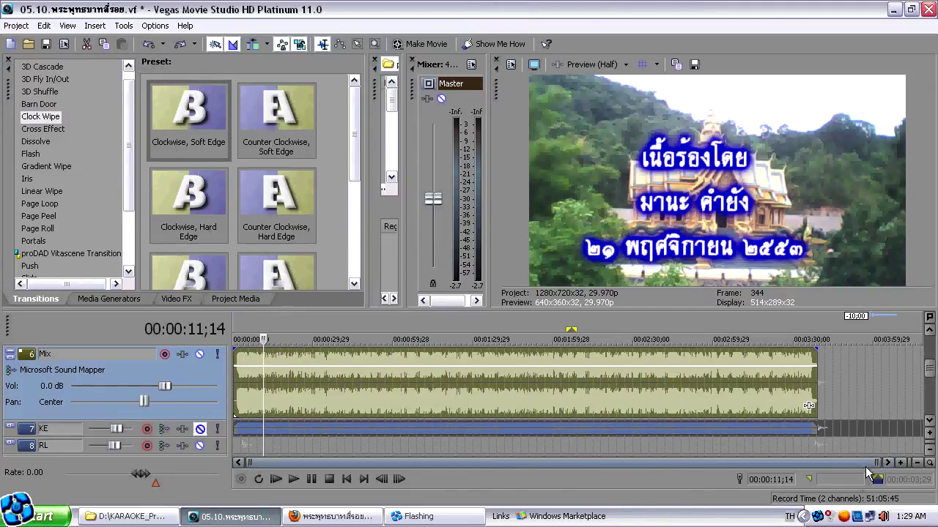
{"action": "left_click_drag", "start_coordinate": [870, 462], "coordinate": [270, 466]}
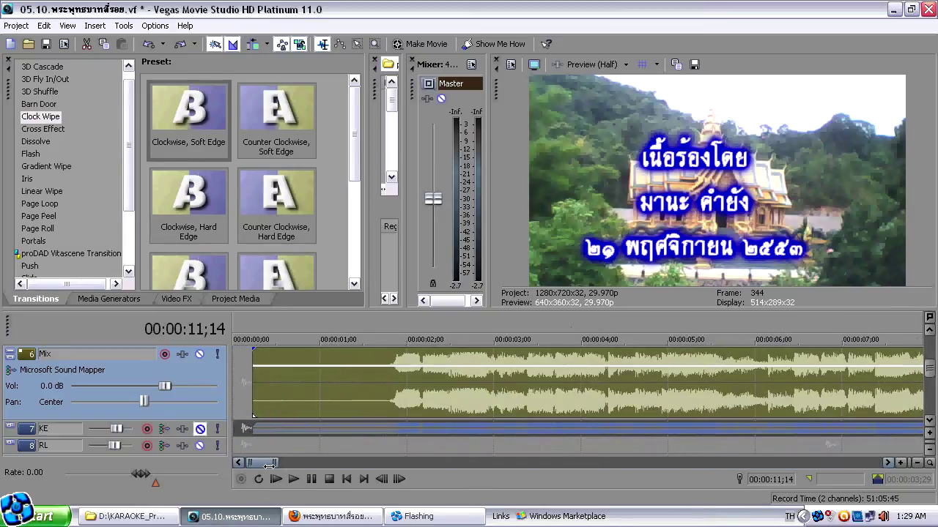
{"action": "left_click", "coordinate": [394, 430]}
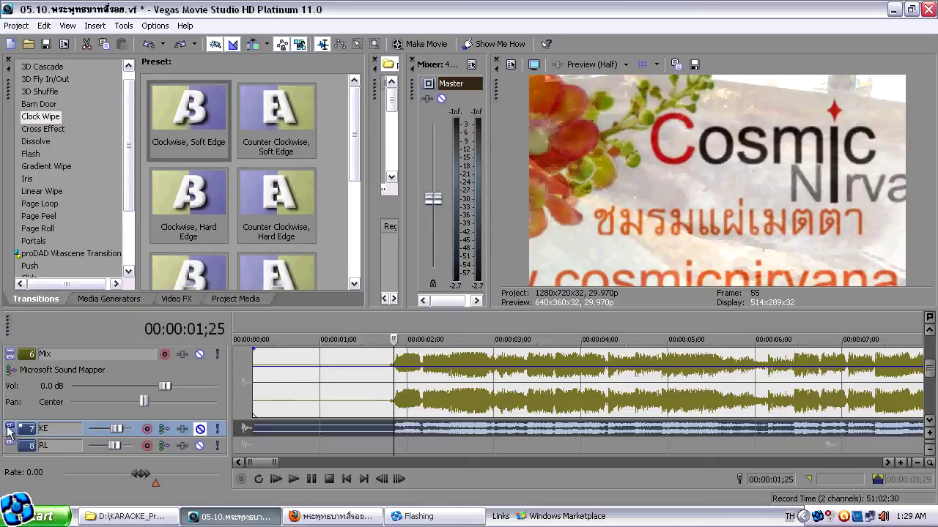
Step: Expand the KE track and compare its waveform with the Mix waveform around 00:00:01;24
{"action": "left_click", "coordinate": [10, 429]}
{"action": "left_click_drag", "start_coordinate": [934, 394], "coordinate": [934, 380]}
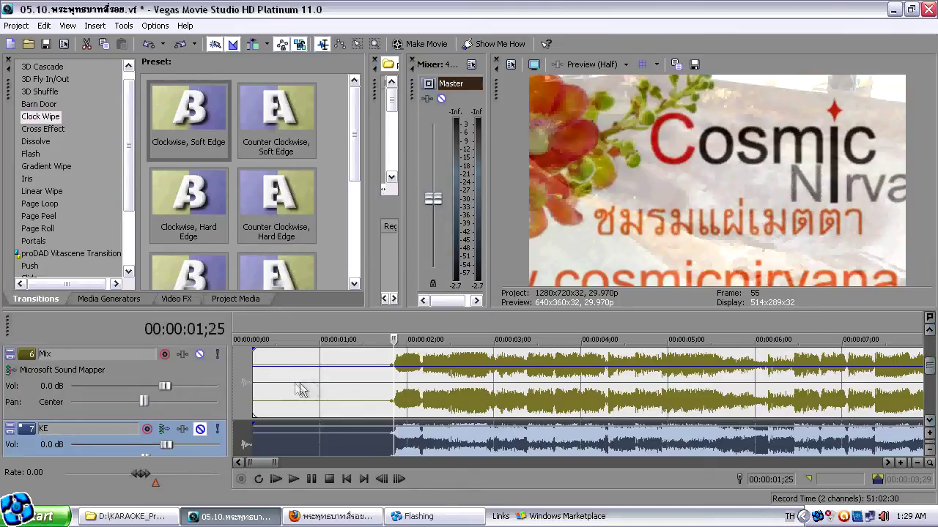
{"action": "left_click_drag", "start_coordinate": [276, 463], "coordinate": [265, 463]}
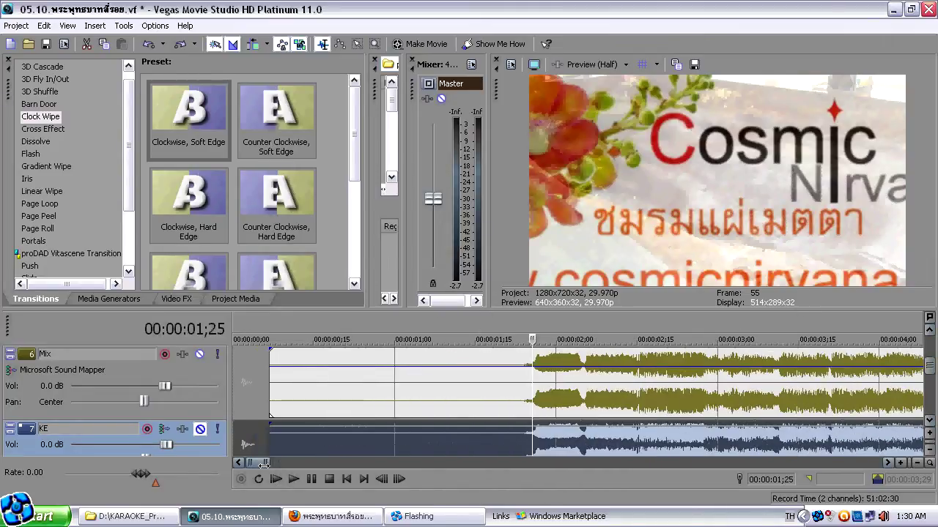
{"action": "left_click_drag", "start_coordinate": [930, 370], "coordinate": [931, 381]}
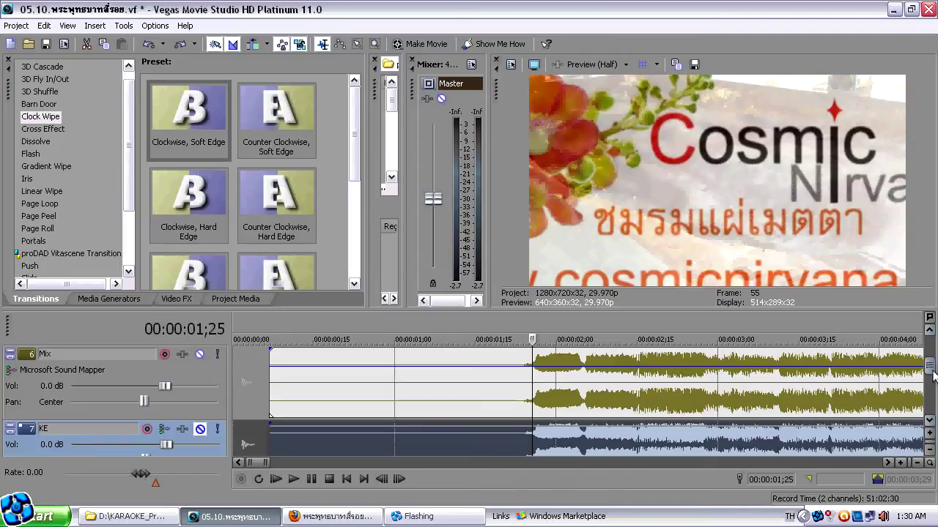
{"action": "mouse_move", "coordinate": [932, 374]}
{"action": "left_mouse_down"}
{"action": "mouse_move", "coordinate": [932, 351]}
{"action": "mouse_move", "coordinate": [932, 383]}
{"action": "left_mouse_up"}
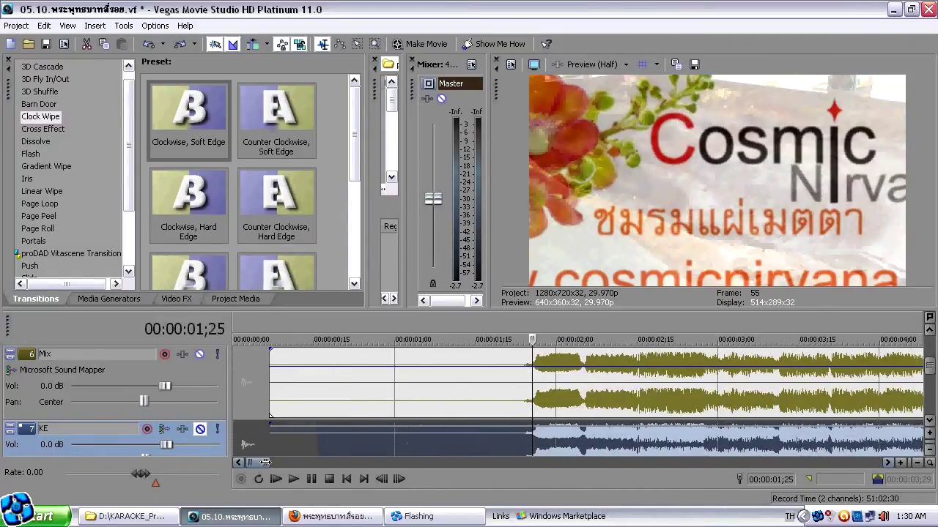
{"action": "left_click", "coordinate": [525, 407]}
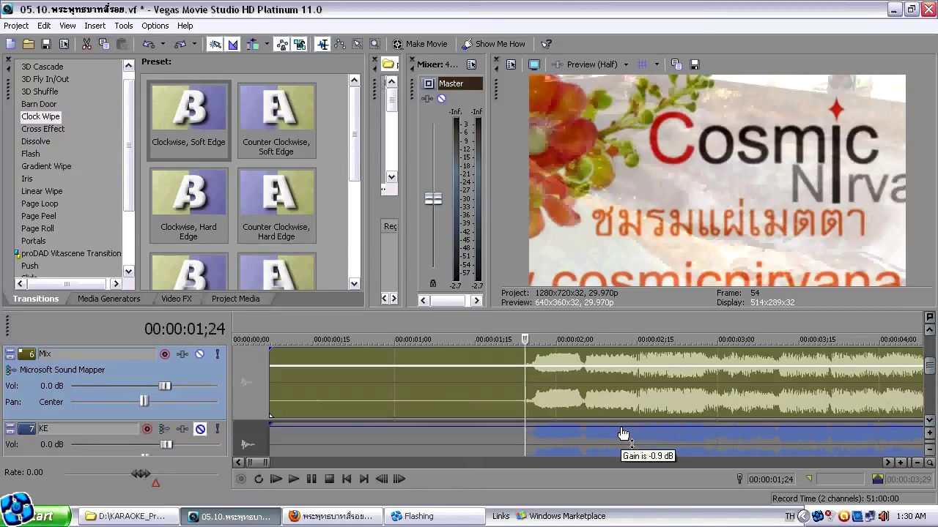
Step: Mute the Mix track, unmute the KE track, and play the KE audio up to 00:00:04;00
{"action": "left_click", "coordinate": [200, 354]}
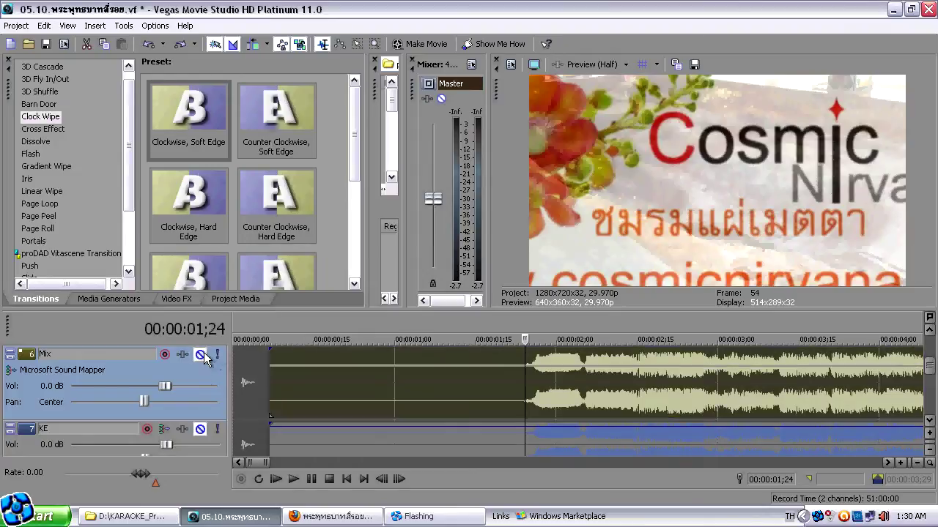
{"action": "left_click", "coordinate": [200, 429]}
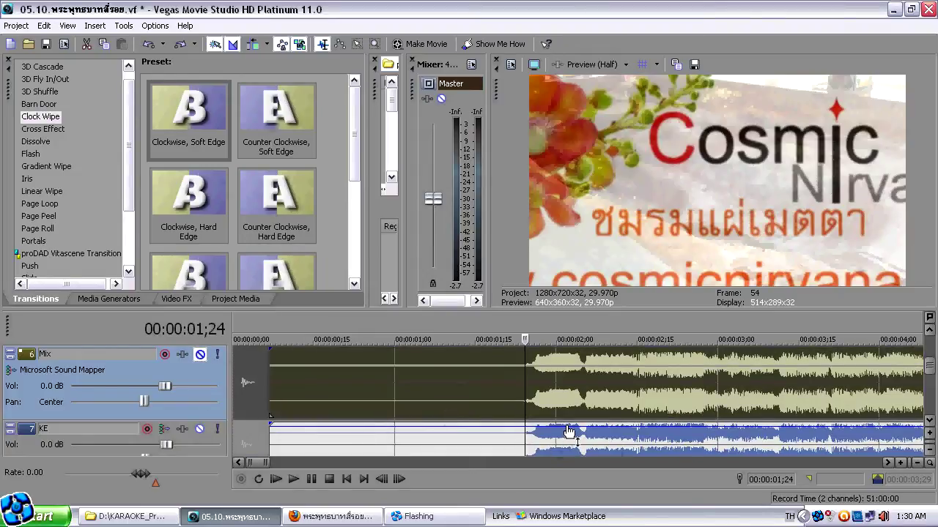
{"action": "left_click", "coordinate": [294, 479]}
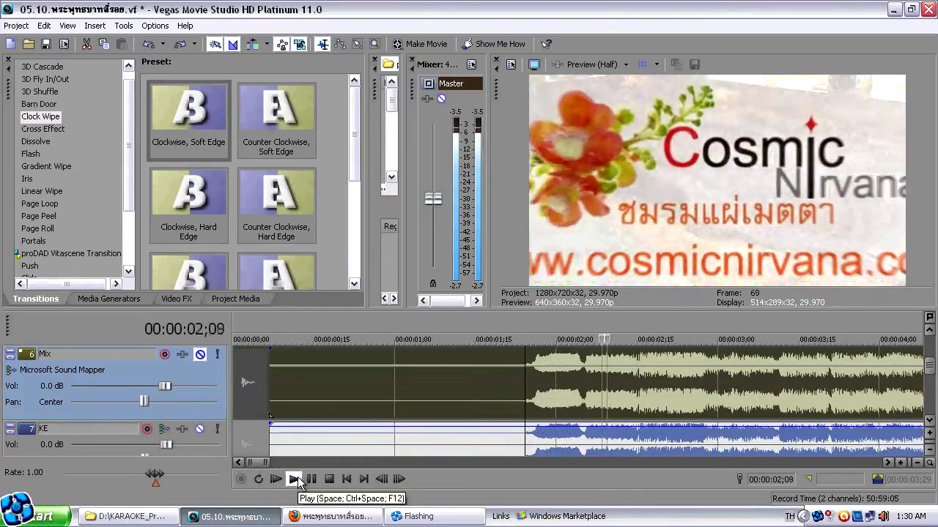
{"action": "left_click", "coordinate": [310, 480]}
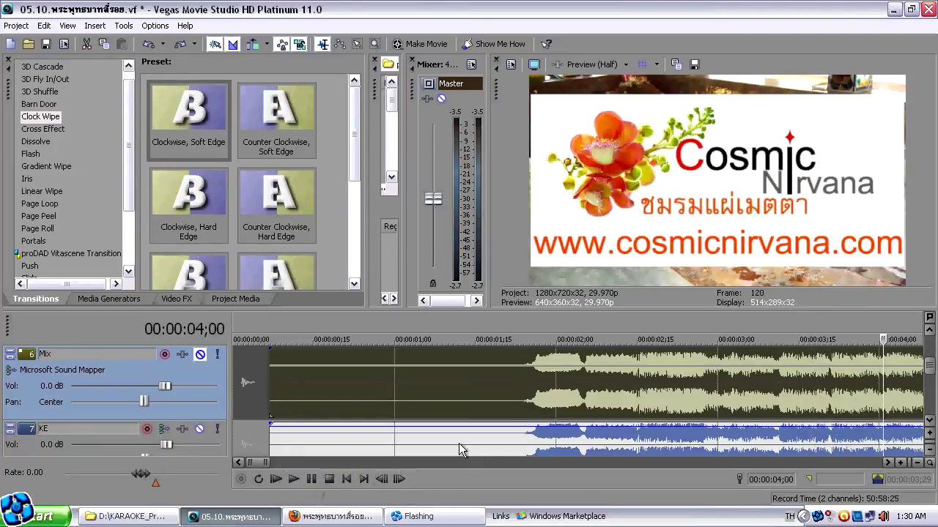
Step: Lower the KE clip's gain slightly in two passes, playing on to 00:00:07;11 and 00:00:09;21 to hear each change
{"action": "left_click_drag", "start_coordinate": [577, 429], "coordinate": [579, 434]}
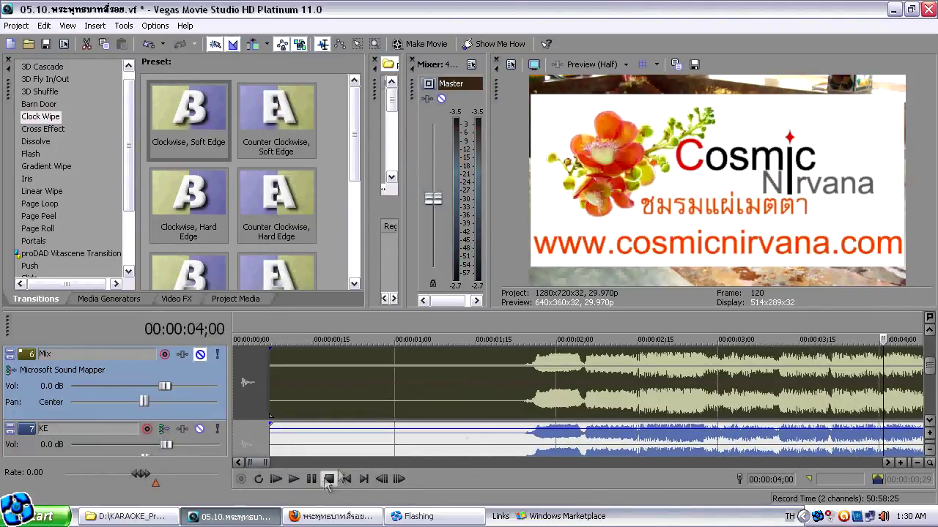
{"action": "left_click", "coordinate": [293, 479]}
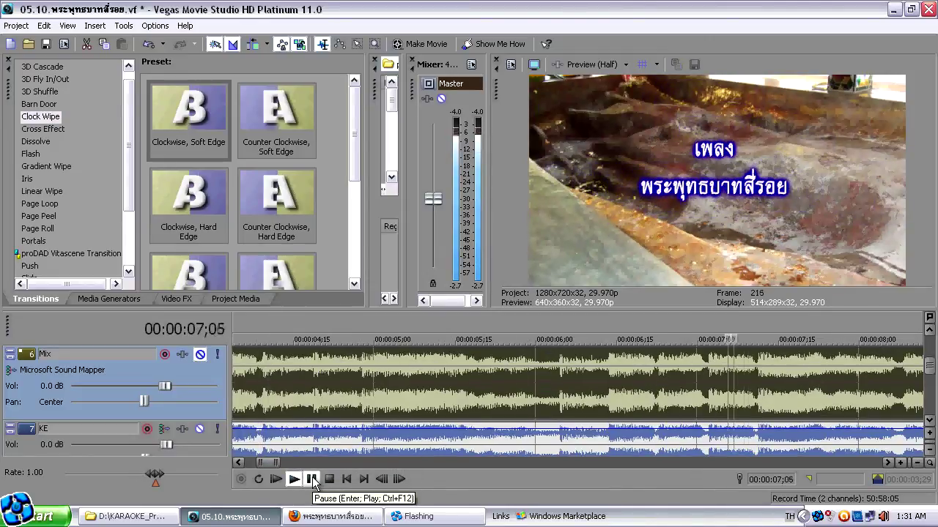
{"action": "left_click", "coordinate": [312, 479]}
{"action": "left_click_drag", "start_coordinate": [504, 429], "coordinate": [508, 435]}
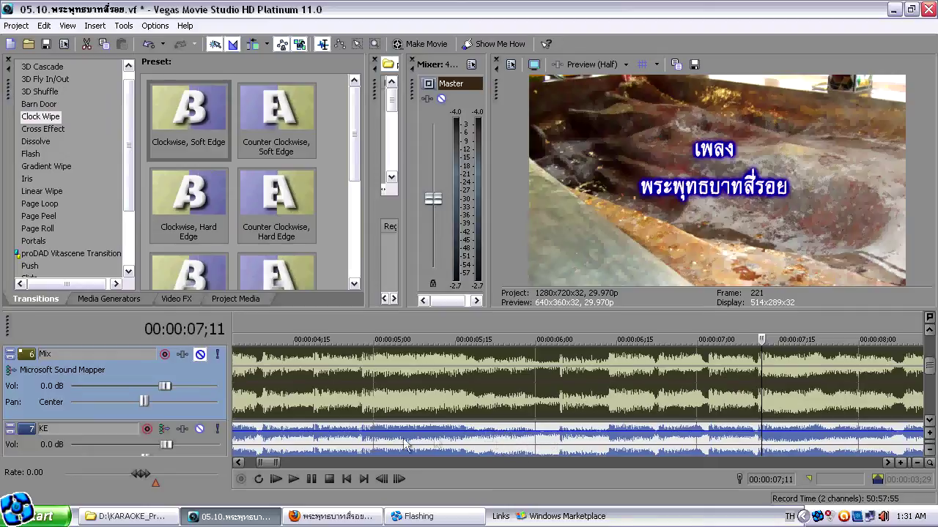
{"action": "left_click", "coordinate": [293, 479]}
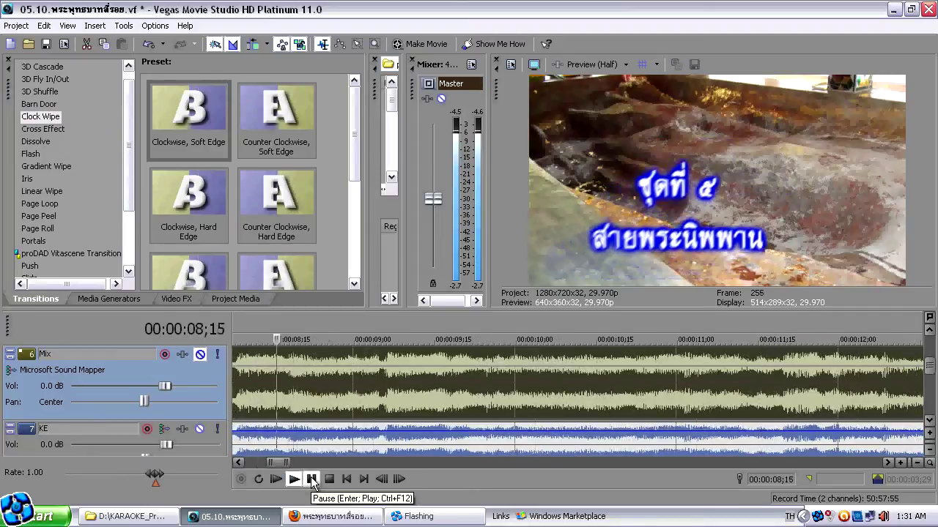
{"action": "left_click", "coordinate": [312, 479]}
Step: Try a KE clip gain of -5.8 dB, play on to 00:00:10;25, and undo the gain change
{"action": "left_click_drag", "start_coordinate": [391, 437], "coordinate": [396, 445]}
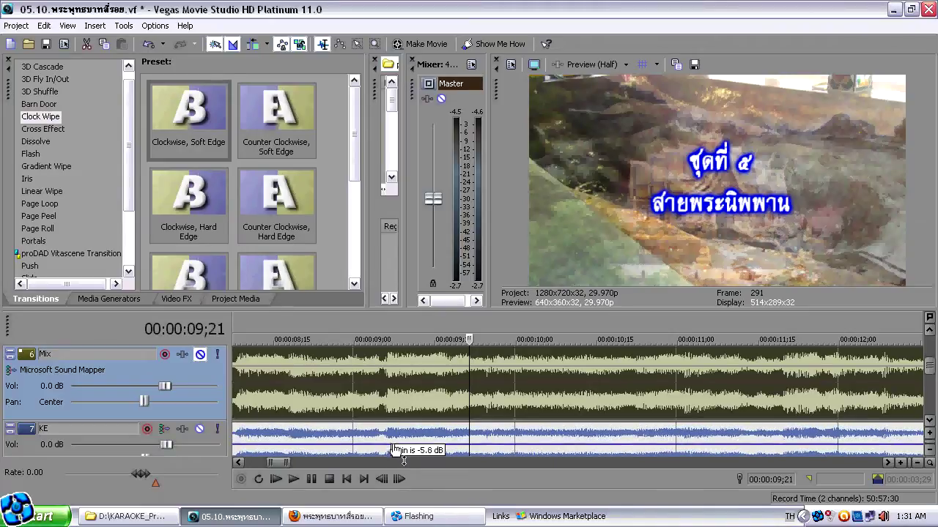
{"action": "left_click", "coordinate": [294, 479]}
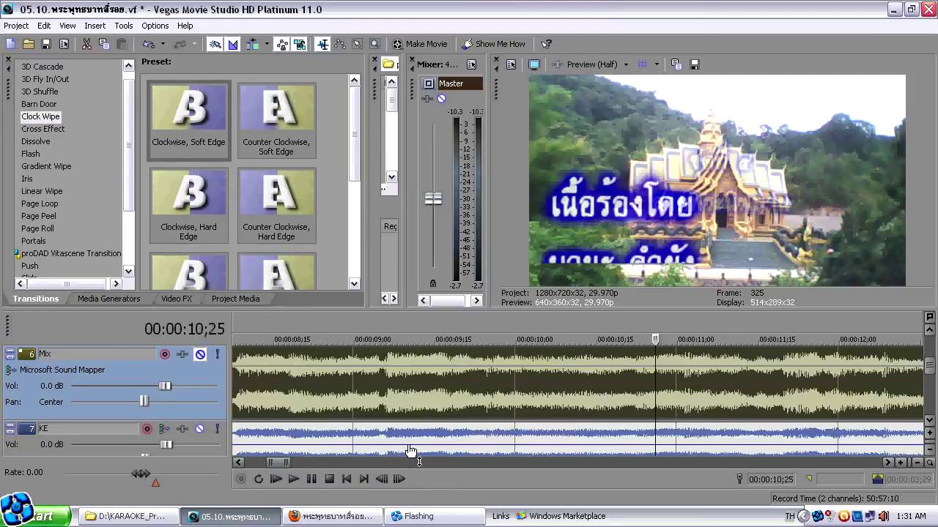
{"action": "key", "text": "ctrl+z"}
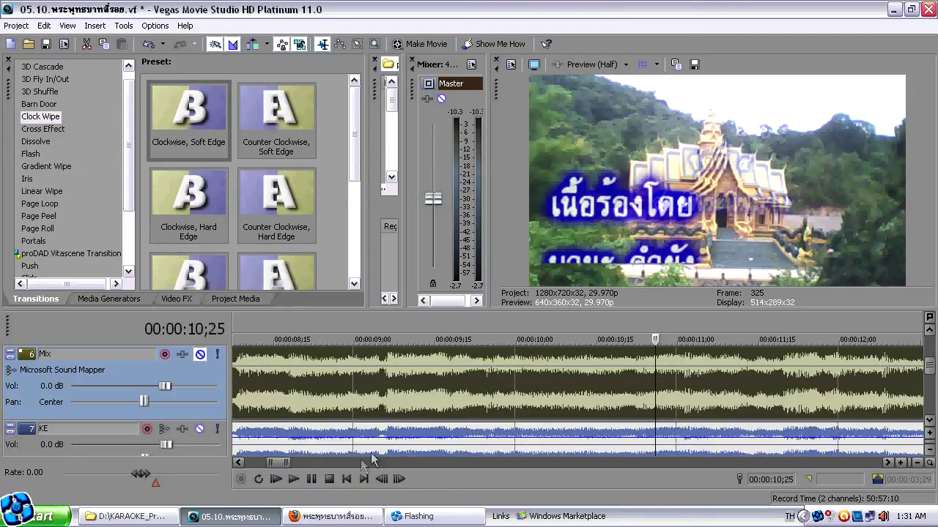
Step: Play the KE audio on to 00:00:15;12, mute the KE track, and unmute the Mix track
{"action": "left_click", "coordinate": [313, 480]}
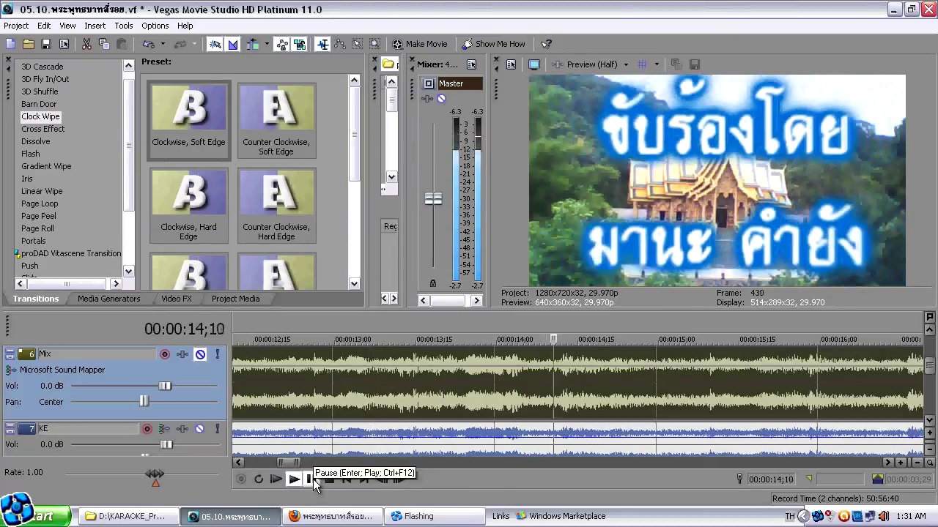
{"action": "left_click", "coordinate": [311, 479]}
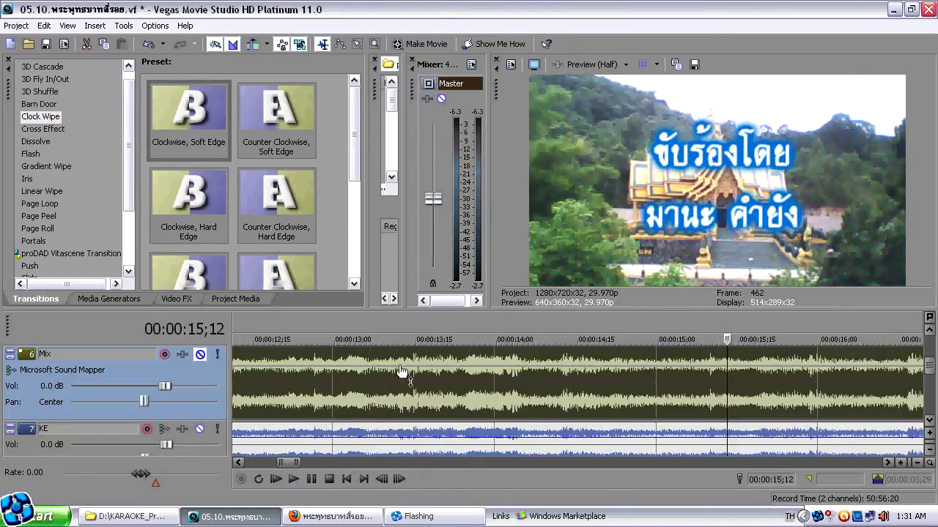
{"action": "left_click", "coordinate": [199, 428]}
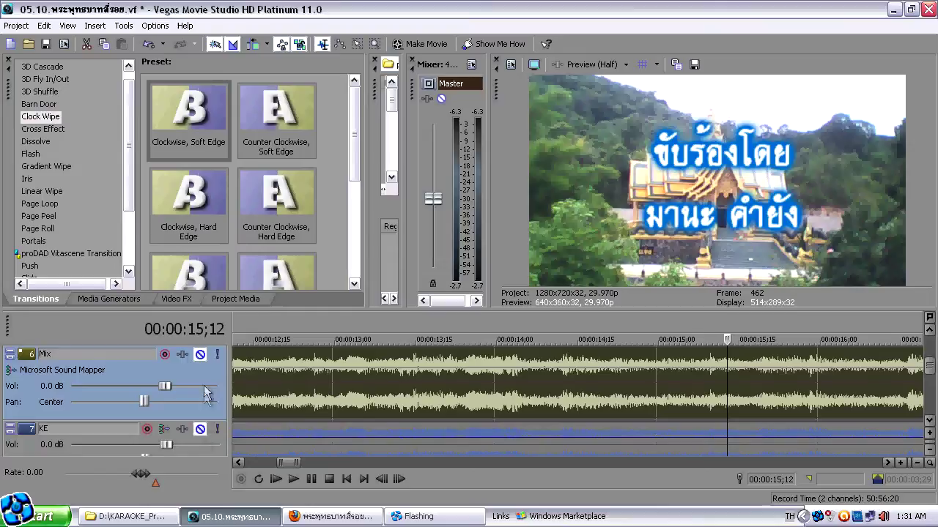
{"action": "left_click", "coordinate": [199, 354]}
Step: Return to the timeline start and check the information track's logo clip at 00:00:00;00 and 00:00:03;10
{"action": "left_click", "coordinate": [238, 463]}
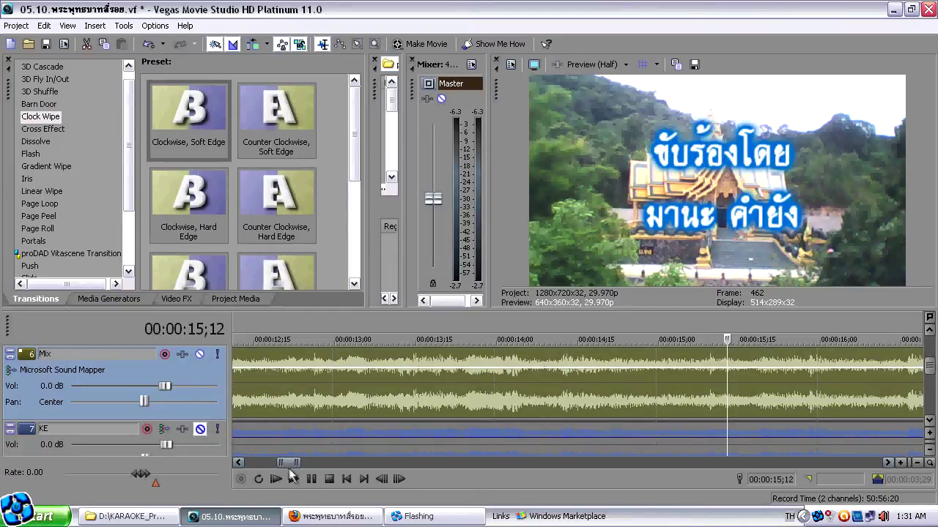
{"action": "left_click", "coordinate": [200, 430]}
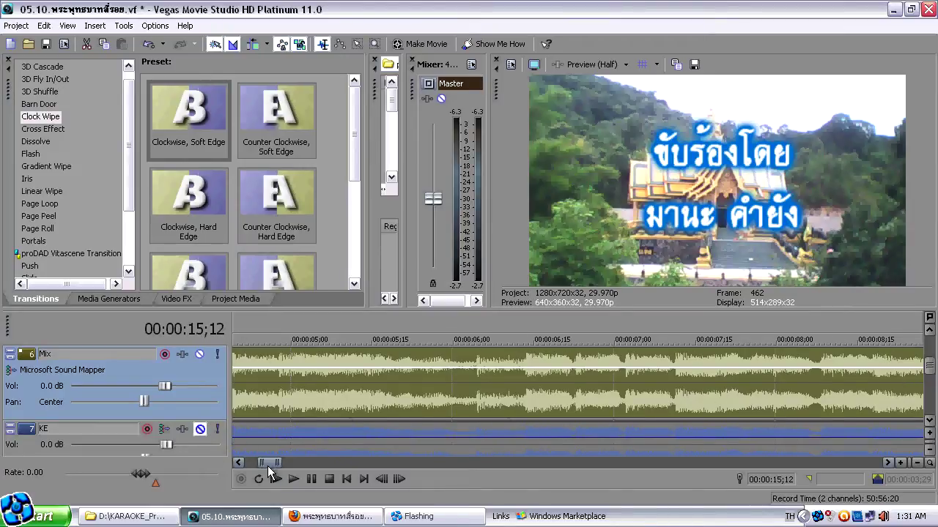
{"action": "left_click_drag", "start_coordinate": [268, 463], "coordinate": [256, 463]}
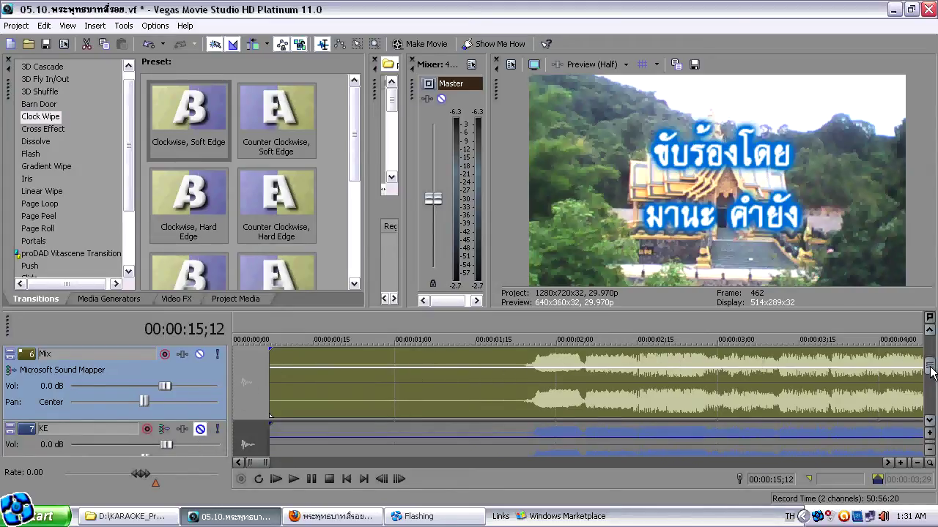
{"action": "scroll", "coordinate": [931, 372], "scroll_direction": "up", "scroll_amount": 2}
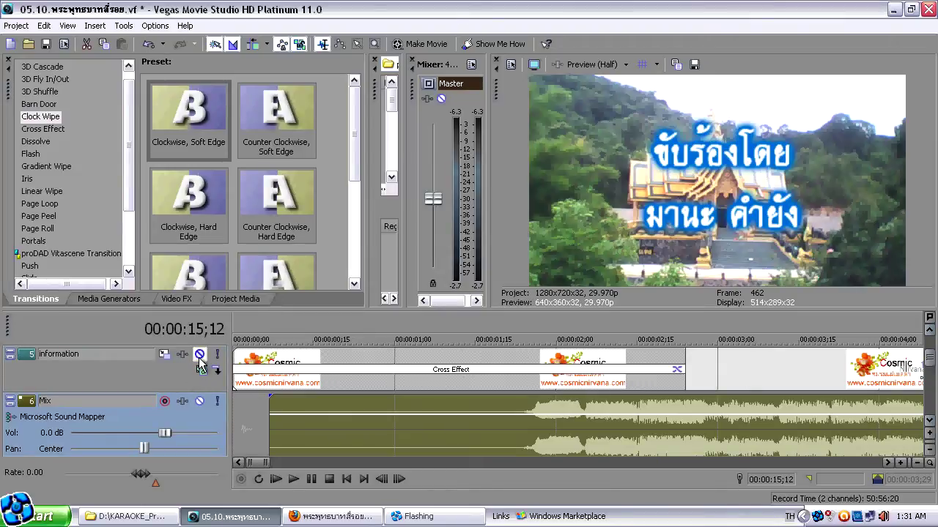
{"action": "left_click", "coordinate": [343, 372]}
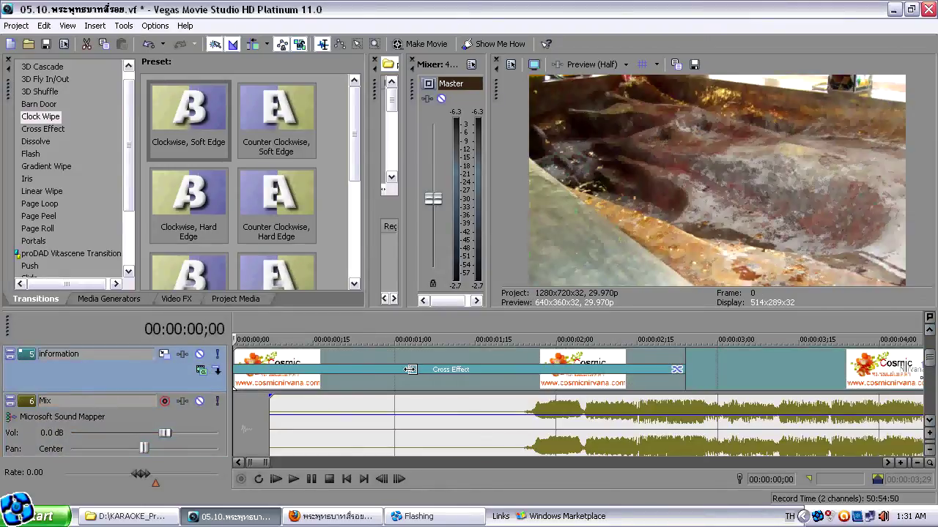
{"action": "left_click", "coordinate": [774, 374]}
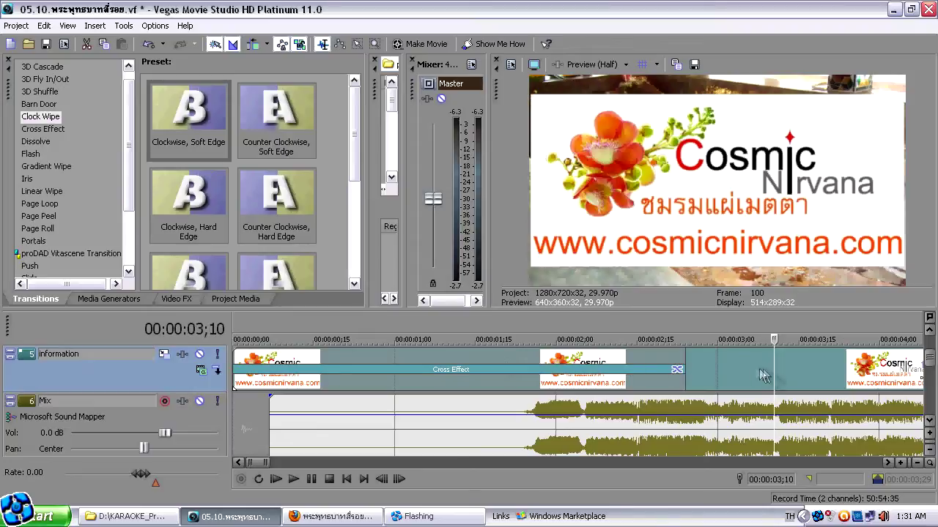
{"action": "left_click", "coordinate": [199, 353]}
{"action": "left_click", "coordinate": [199, 353]}
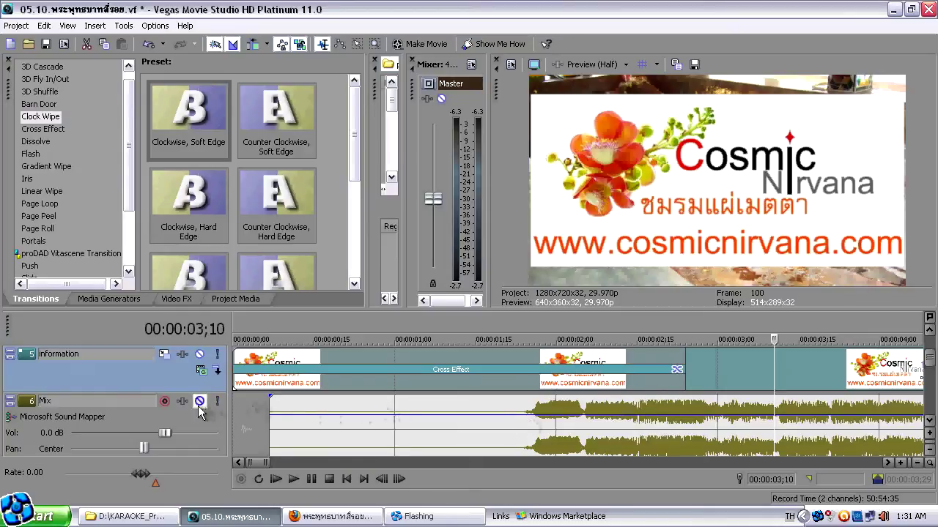
Step: Play the Mix audio from 00:00:01;23, pausing at 00:00:08;25 and again at 00:00:10;09
{"action": "mouse_move", "coordinate": [929, 367]}
{"action": "left_mouse_down"}
{"action": "mouse_move", "coordinate": [930, 392]}
{"action": "mouse_move", "coordinate": [930, 382]}
{"action": "left_mouse_up"}
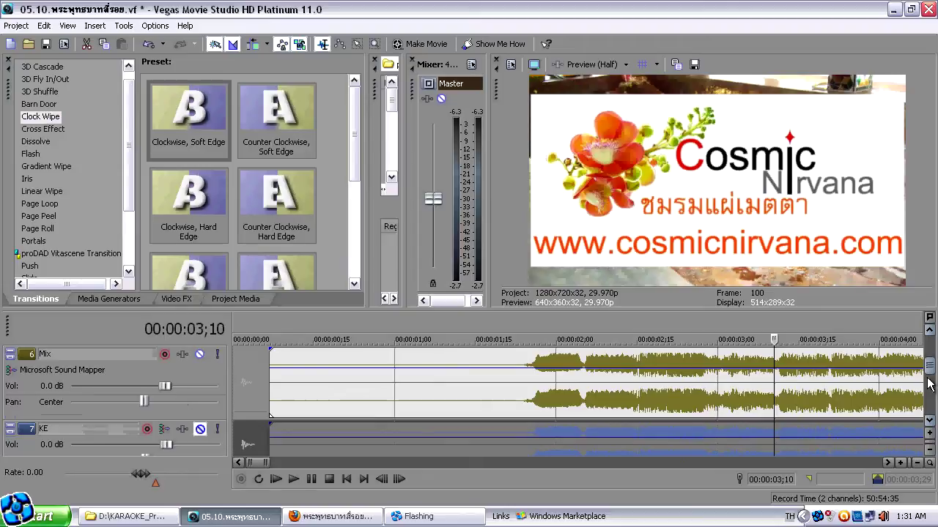
{"action": "left_click", "coordinate": [198, 431]}
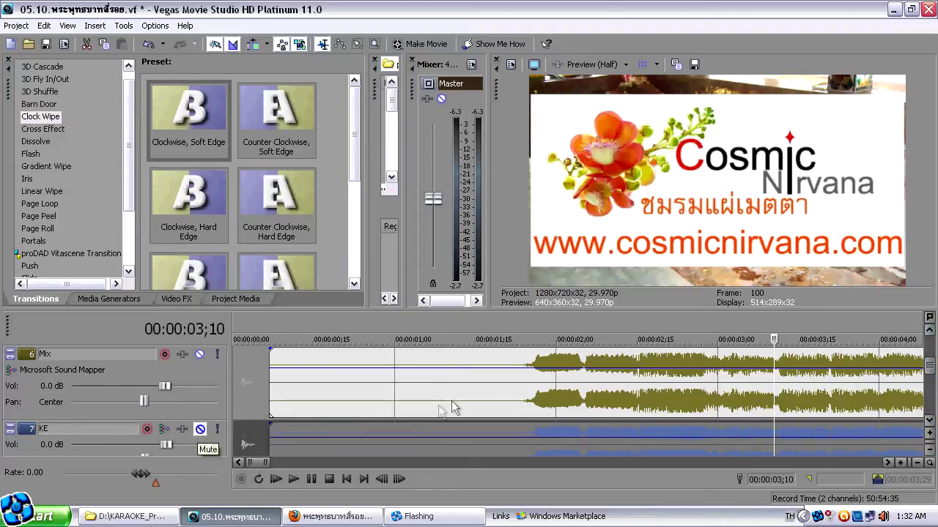
{"action": "left_click", "coordinate": [525, 370]}
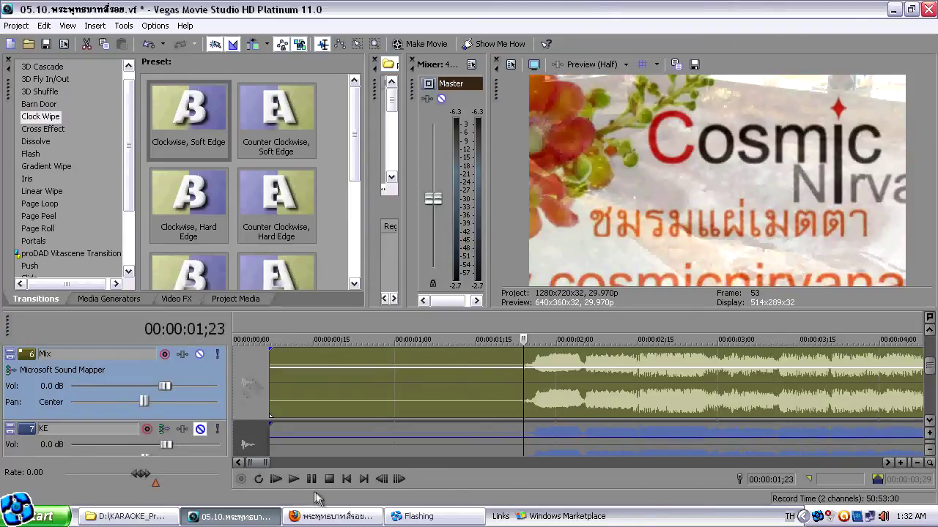
{"action": "left_click_drag", "start_coordinate": [268, 463], "coordinate": [369, 462]}
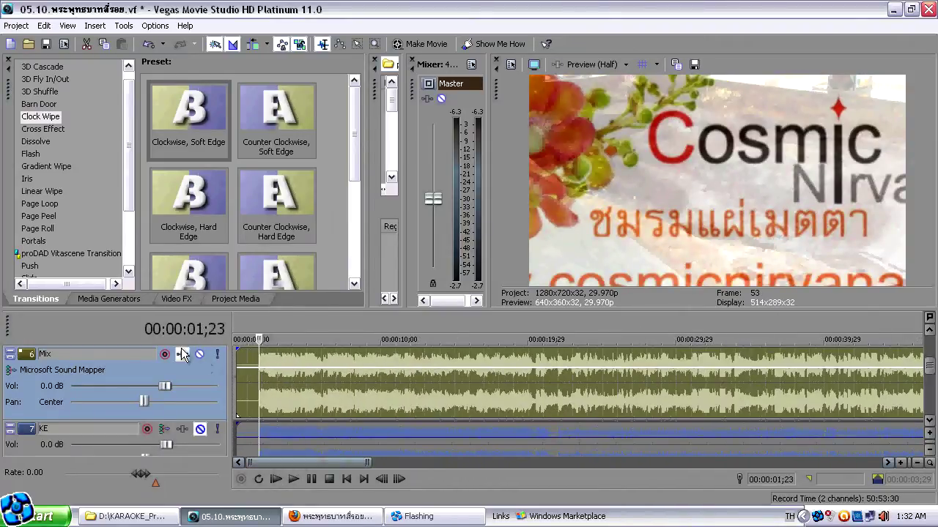
{"action": "left_click", "coordinate": [292, 480]}
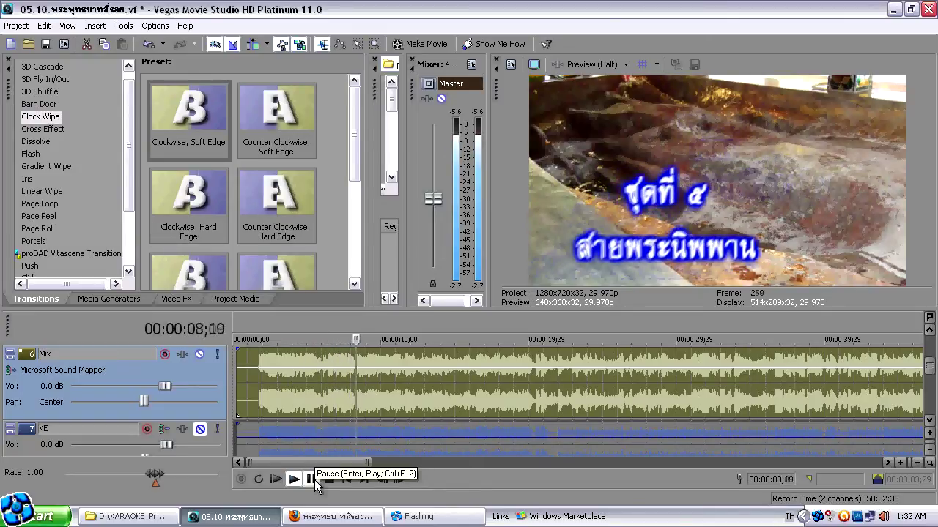
{"action": "left_click", "coordinate": [315, 479]}
{"action": "left_click_drag", "start_coordinate": [333, 365], "coordinate": [334, 374]}
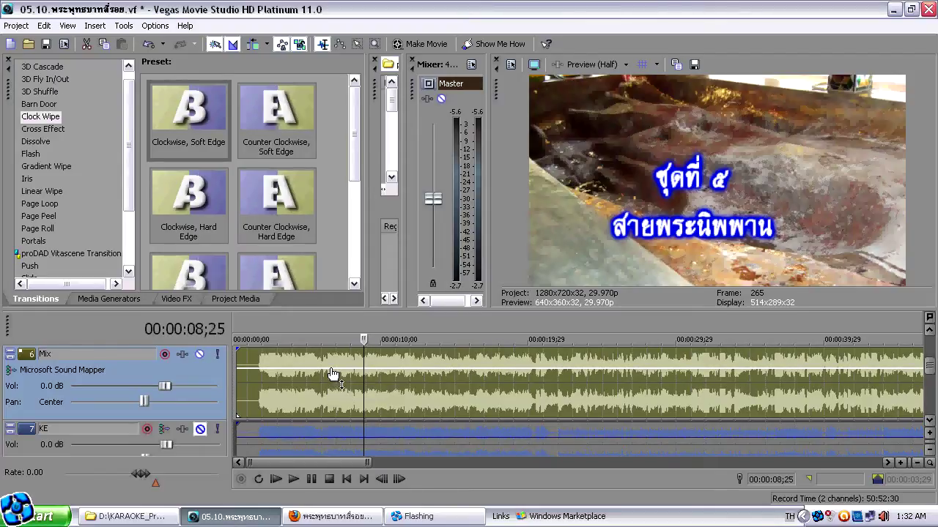
{"action": "left_click", "coordinate": [311, 480]}
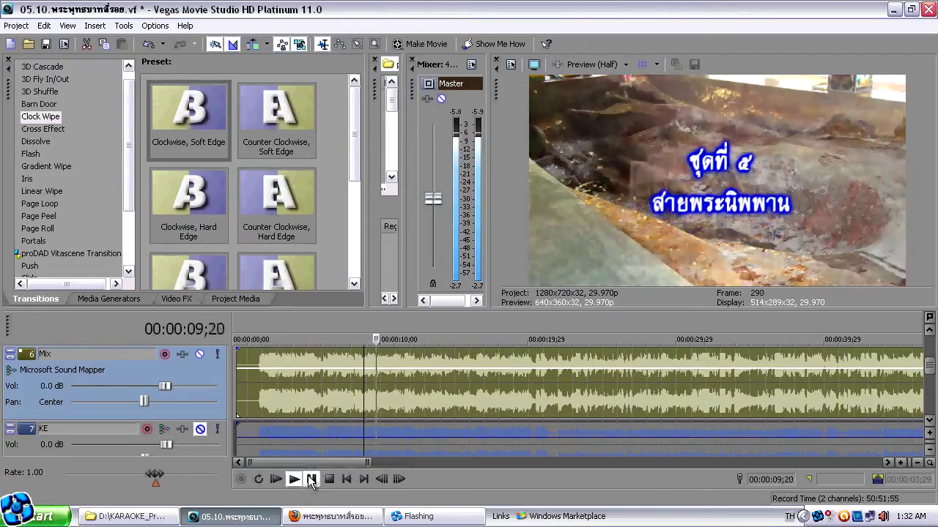
{"action": "left_click", "coordinate": [310, 480]}
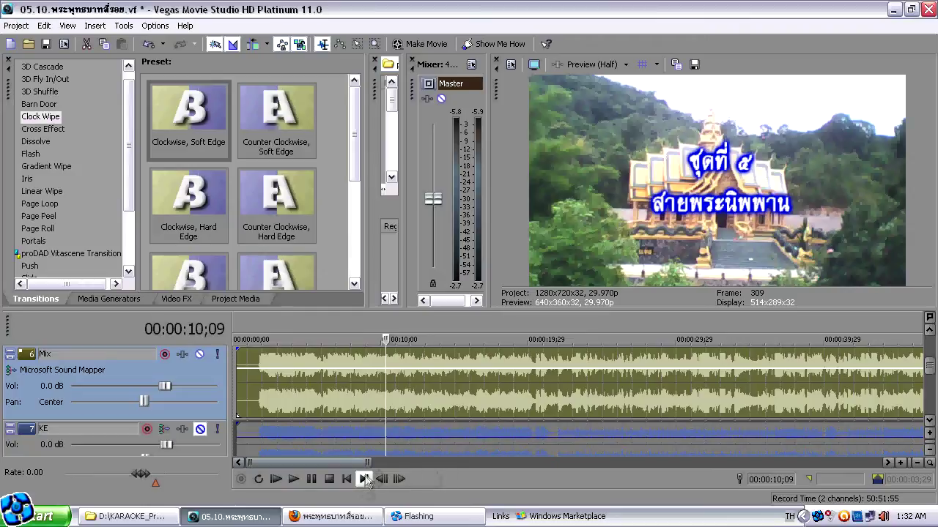
Step: Move the playhead to the end of the project and save the project
{"action": "left_click", "coordinate": [364, 479]}
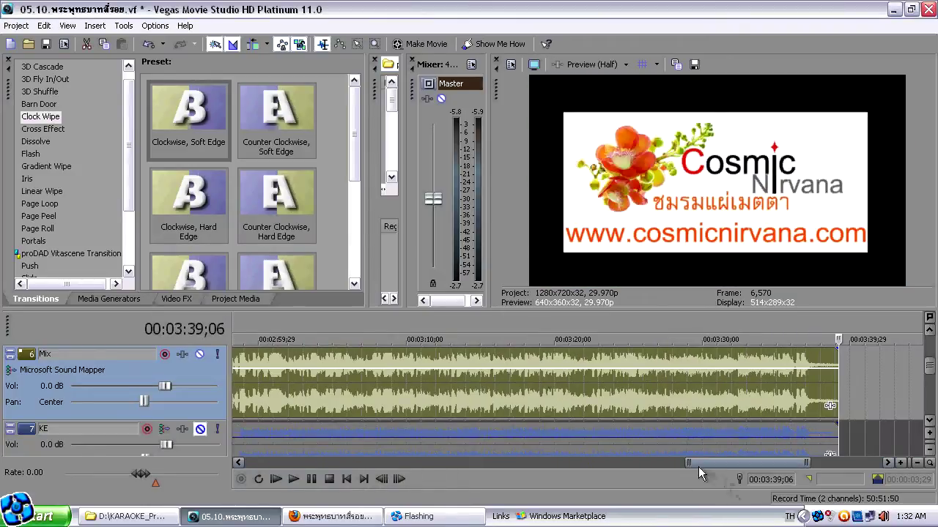
{"action": "double_click", "coordinate": [690, 462]}
{"action": "left_click_drag", "start_coordinate": [929, 374], "coordinate": [924, 350]}
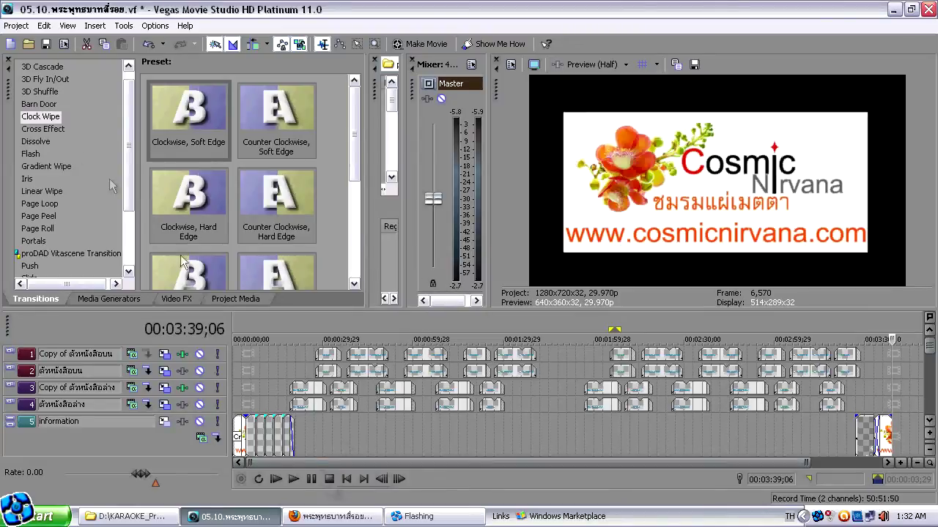
{"action": "left_click", "coordinate": [52, 46]}
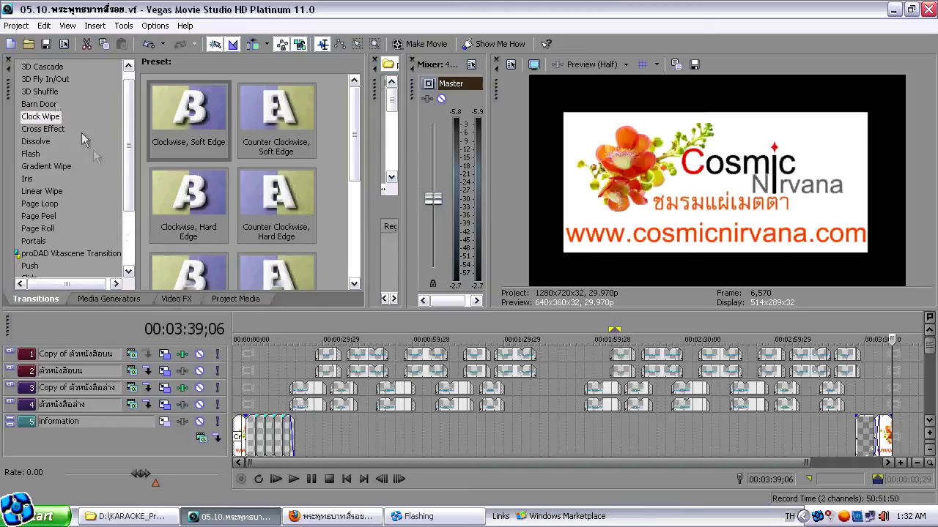
{"action": "left_click", "coordinate": [16, 27]}
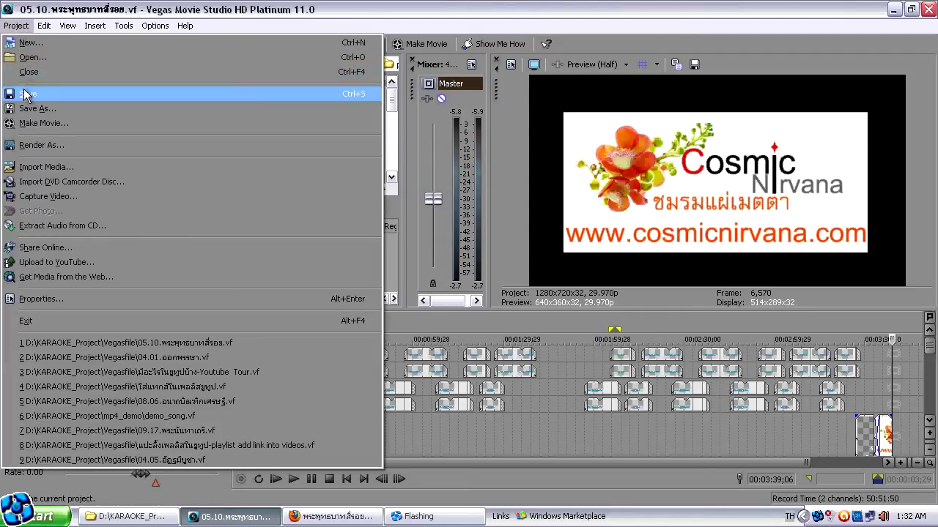
{"action": "left_click", "coordinate": [27, 93]}
{"action": "left_click", "coordinate": [15, 25]}
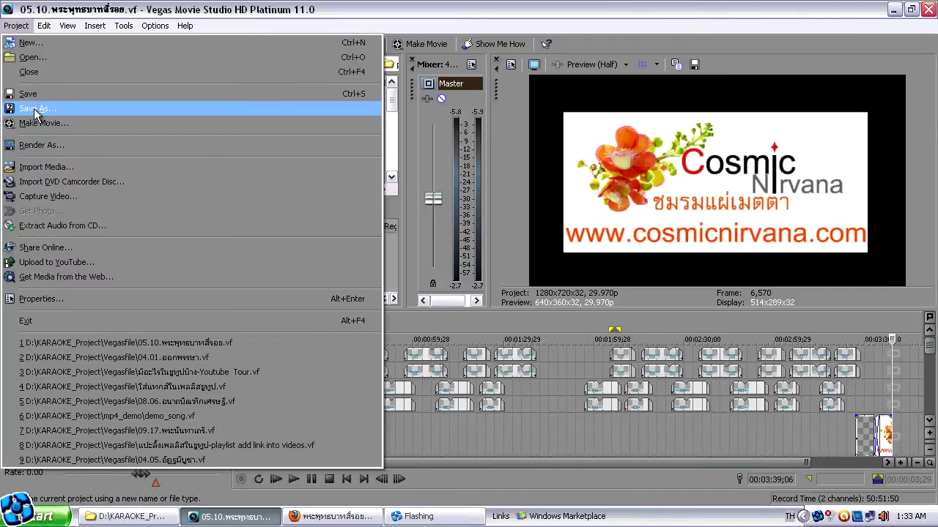
{"action": "left_click", "coordinate": [35, 145]}
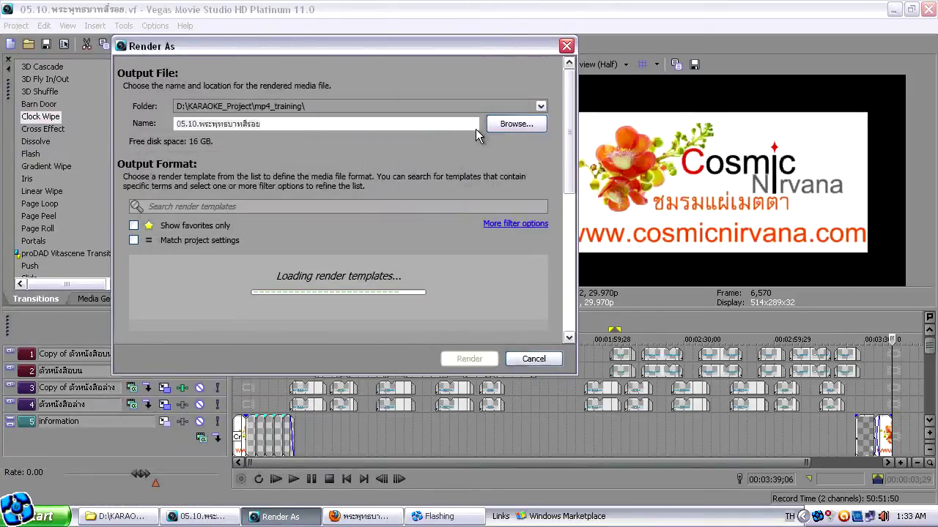
{"action": "left_click", "coordinate": [507, 125]}
{"action": "left_click", "coordinate": [523, 93]}
{"action": "left_click", "coordinate": [430, 180]}
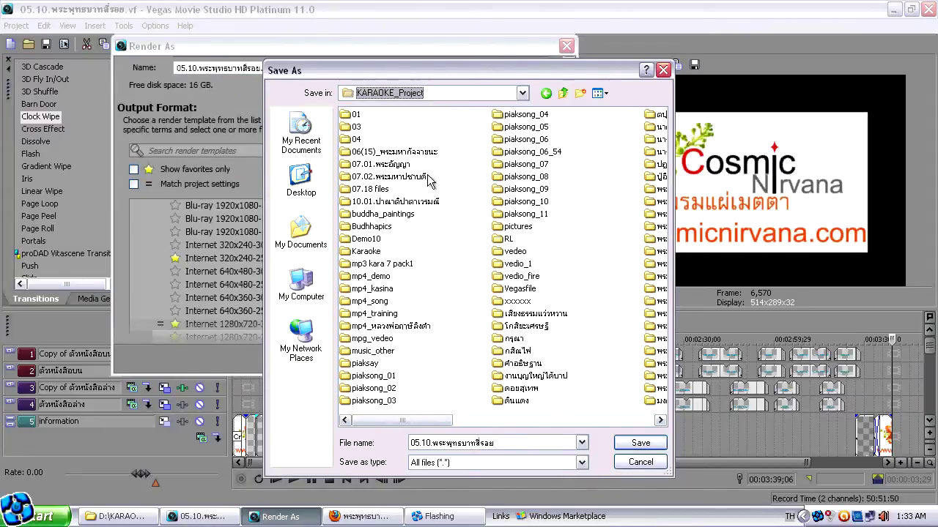
{"action": "double_click", "coordinate": [370, 301]}
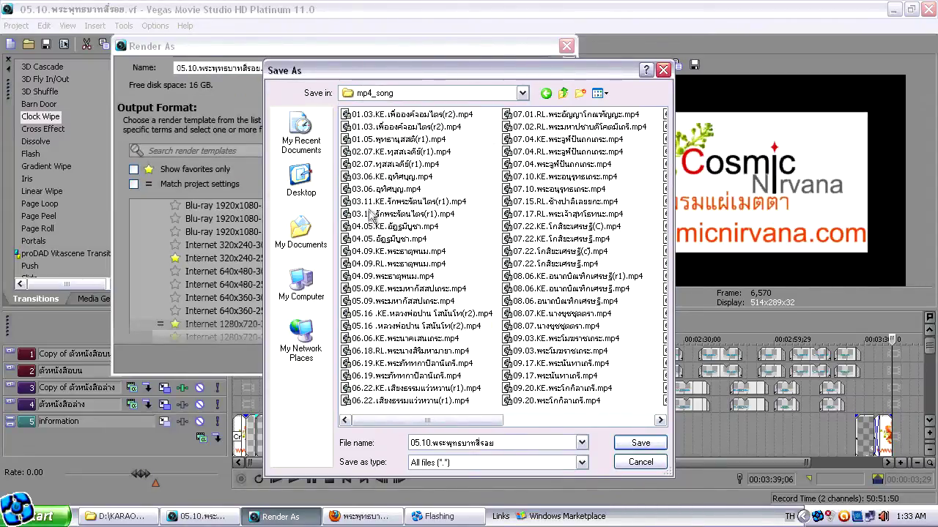
{"action": "left_click", "coordinate": [640, 443]}
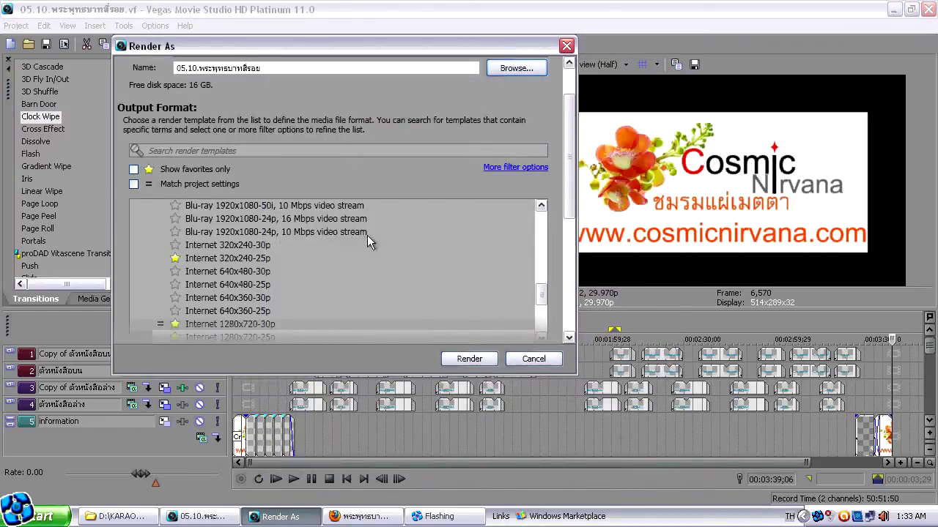
{"action": "left_click", "coordinate": [533, 358]}
{"action": "scroll", "coordinate": [929, 374], "scroll_direction": "down", "scroll_amount": 3}
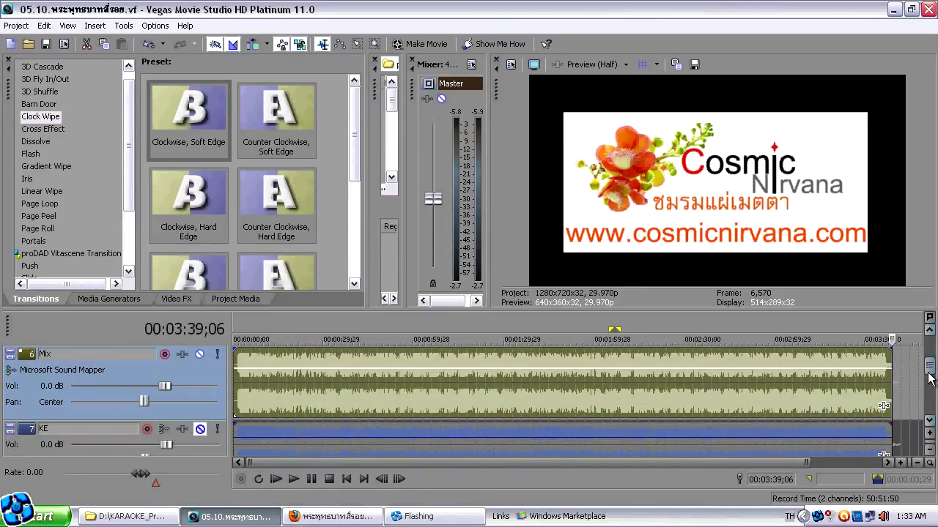
{"action": "scroll", "coordinate": [929, 372], "scroll_direction": "up", "scroll_amount": 3}
{"action": "scroll", "coordinate": [928, 371], "scroll_direction": "down", "scroll_amount": 3}
{"action": "scroll", "coordinate": [924, 367], "scroll_direction": "up", "scroll_amount": 1}
{"action": "scroll", "coordinate": [925, 370], "scroll_direction": "down", "scroll_amount": 1}
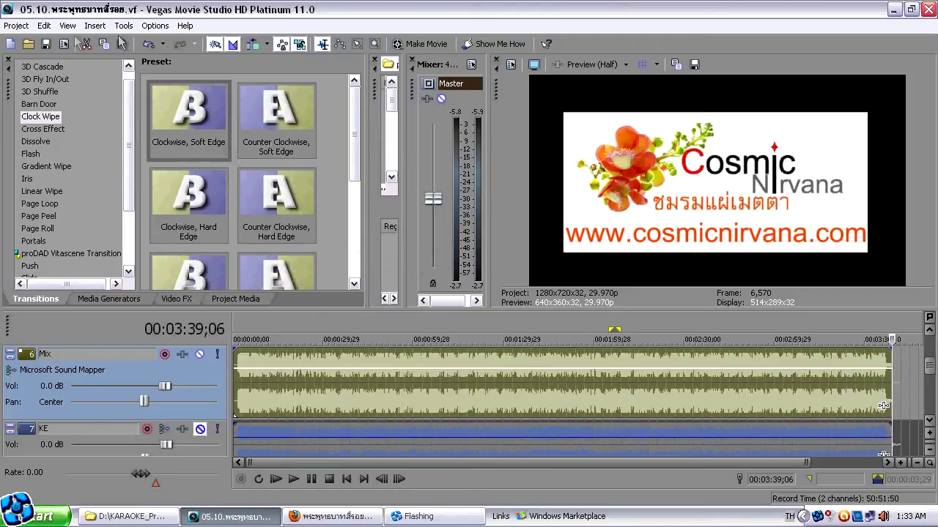
Step: Start Render As and set the output folder to D:\KARAOKE_Project\mp4_song for the file 05.10.พระพุทธบาทสี่รอย.mp4
{"action": "left_click", "coordinate": [16, 26]}
{"action": "left_click", "coordinate": [40, 146]}
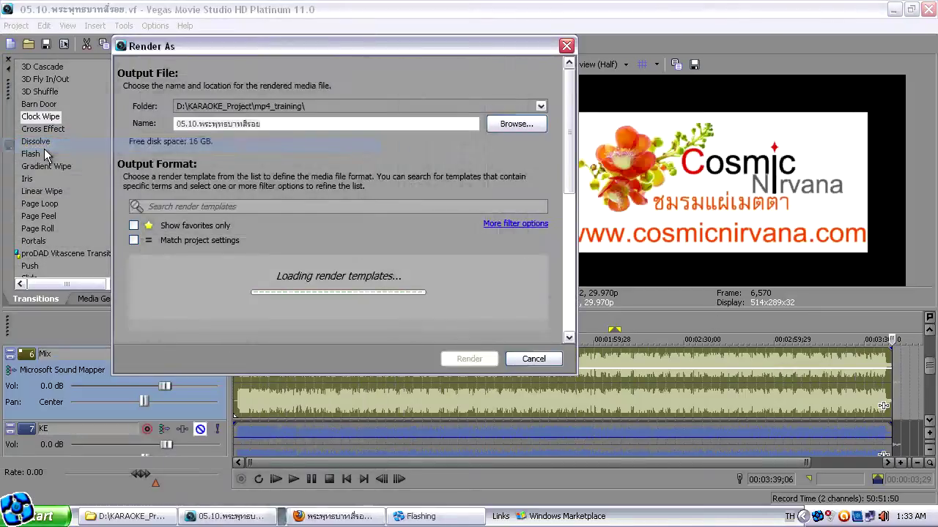
{"action": "scroll", "coordinate": [572, 209], "scroll_direction": "up", "scroll_amount": 2}
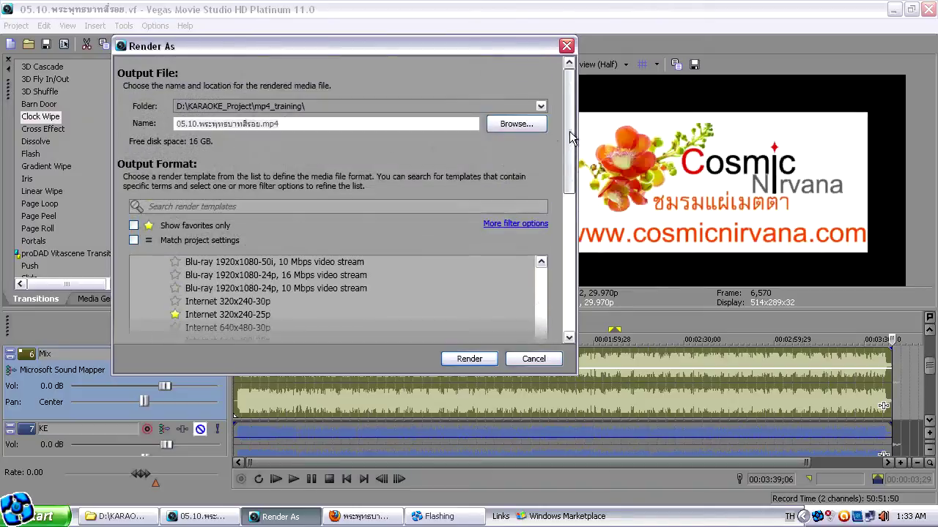
{"action": "left_click", "coordinate": [517, 123]}
{"action": "left_click", "coordinate": [522, 93]}
{"action": "left_click", "coordinate": [389, 178]}
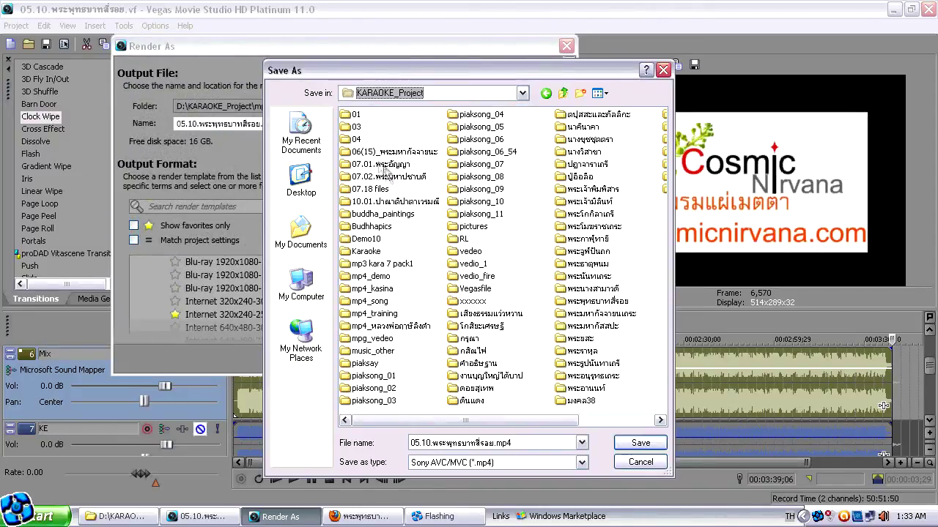
{"action": "double_click", "coordinate": [370, 301]}
{"action": "left_click", "coordinate": [640, 444]}
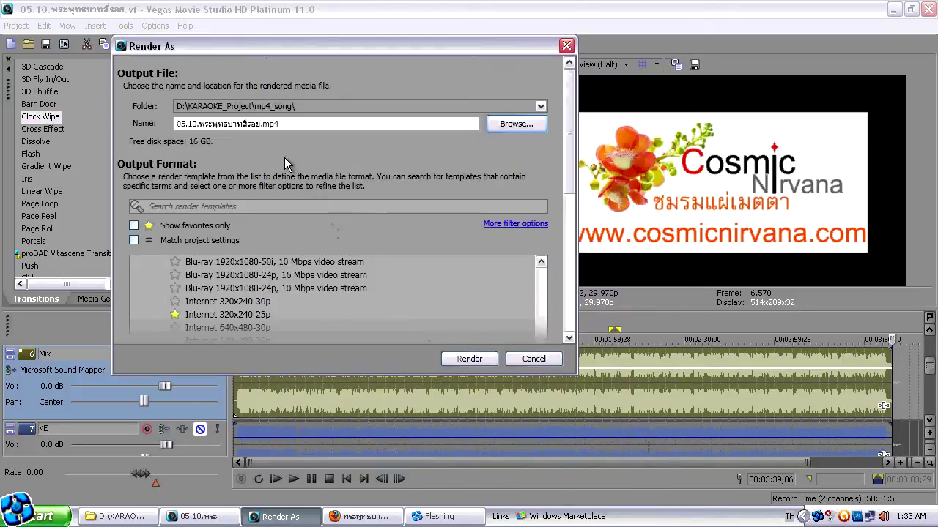
Step: Compare the Internet 1280x720-30p and Internet 1280x720-25p render templates and select Internet 1280x720-30p
{"action": "left_click_drag", "start_coordinate": [570, 173], "coordinate": [552, 139]}
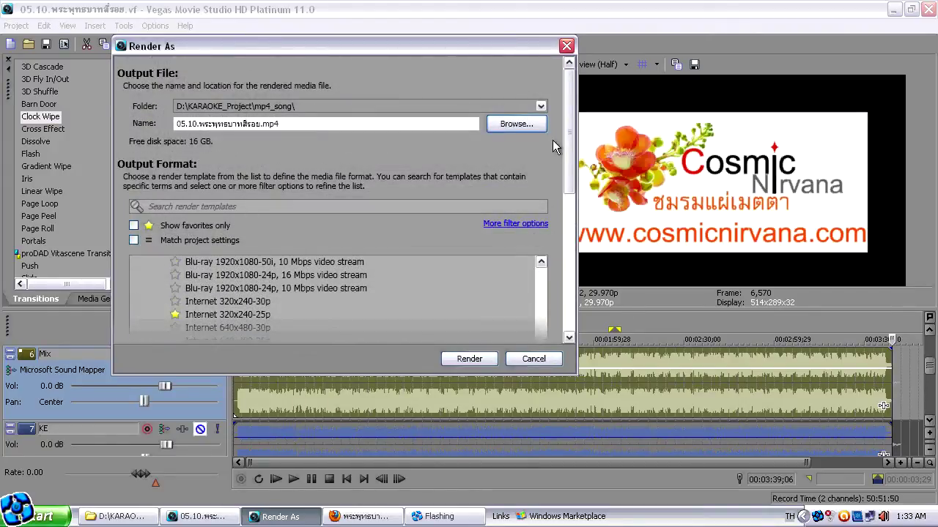
{"action": "left_click_drag", "start_coordinate": [574, 140], "coordinate": [545, 207]}
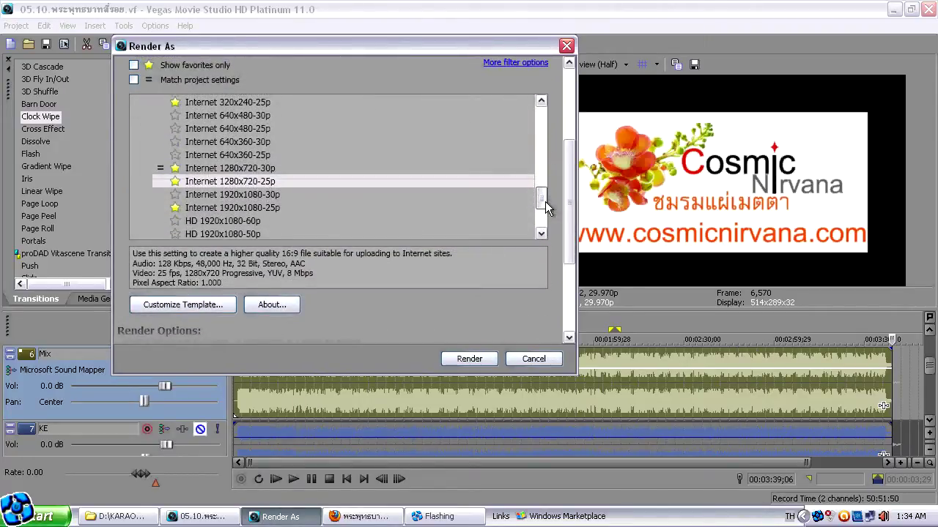
{"action": "left_click", "coordinate": [261, 170]}
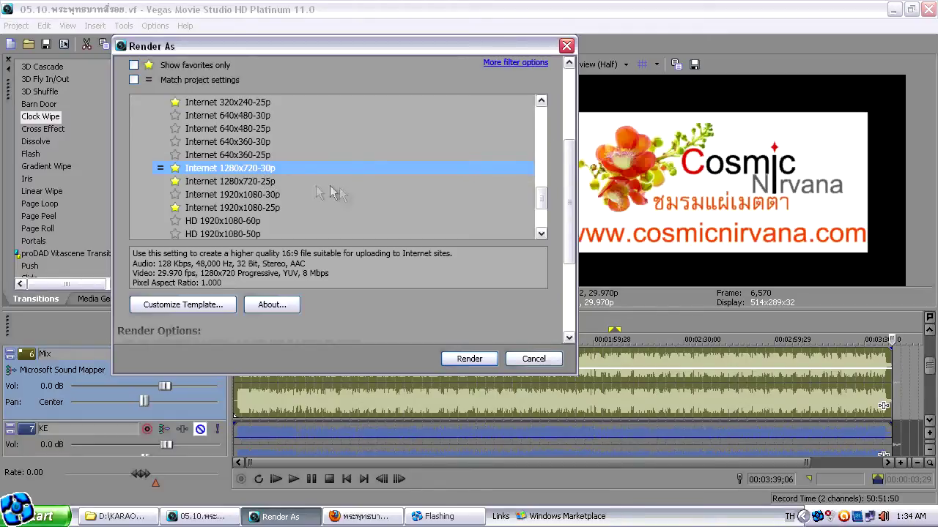
{"action": "left_click", "coordinate": [267, 183]}
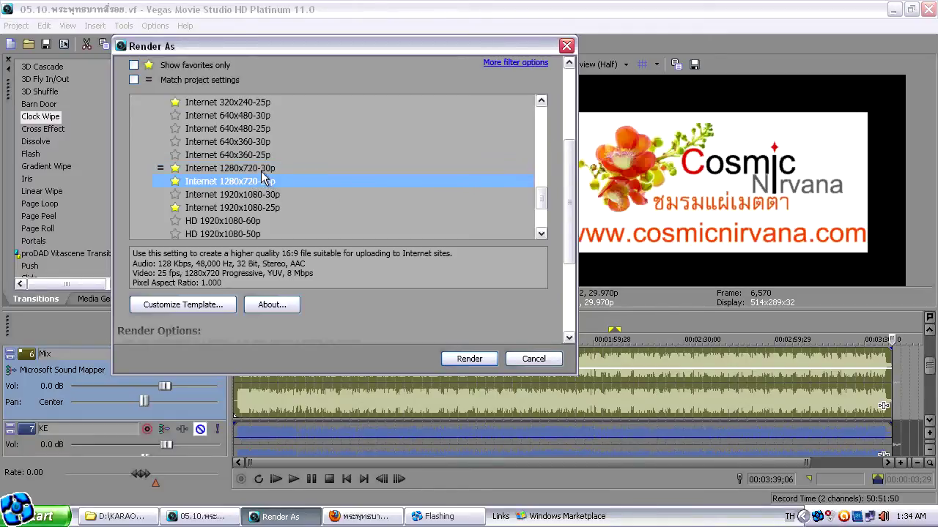
{"action": "left_click", "coordinate": [263, 170]}
{"action": "left_click_drag", "start_coordinate": [575, 194], "coordinate": [573, 167]}
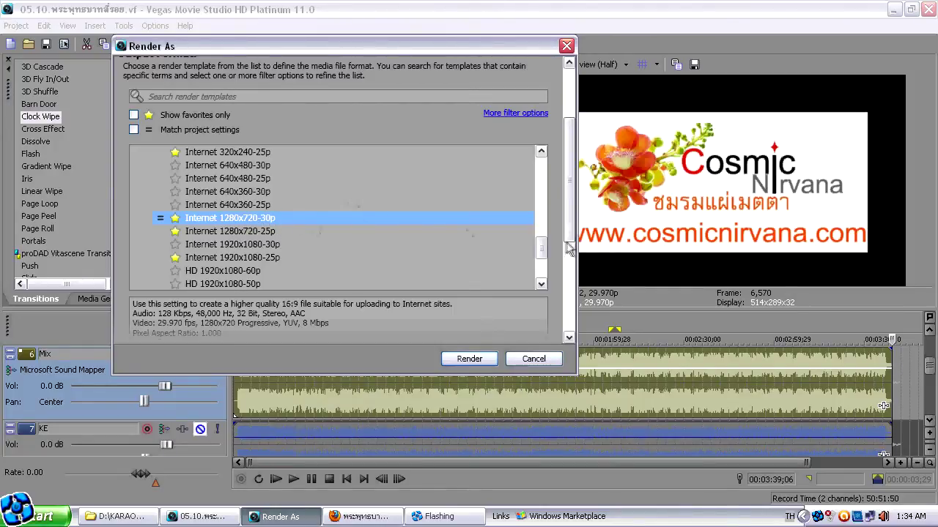
{"action": "left_click_drag", "start_coordinate": [565, 225], "coordinate": [565, 161]}
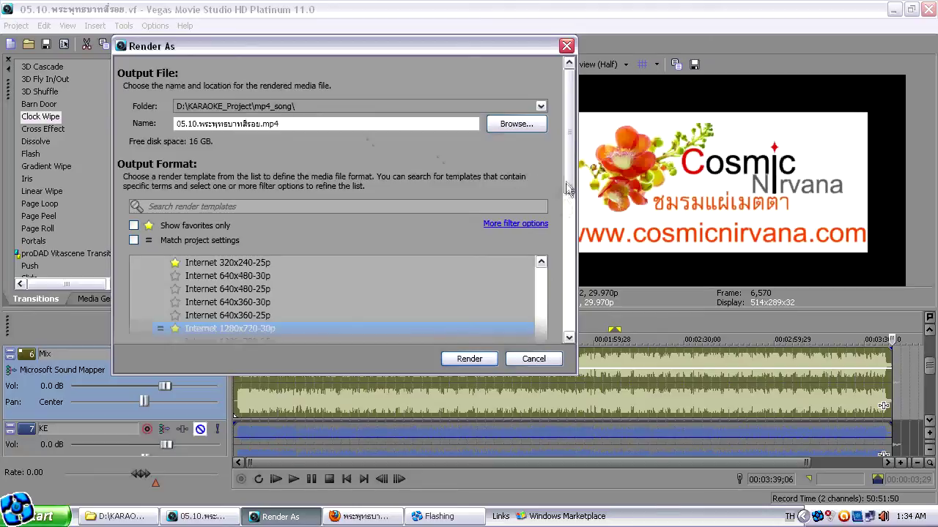
Step: Look through the available output formats, the Internet templates and the render options, and cancel Render As
{"action": "scroll", "coordinate": [329, 242], "scroll_direction": "down", "scroll_amount": 3}
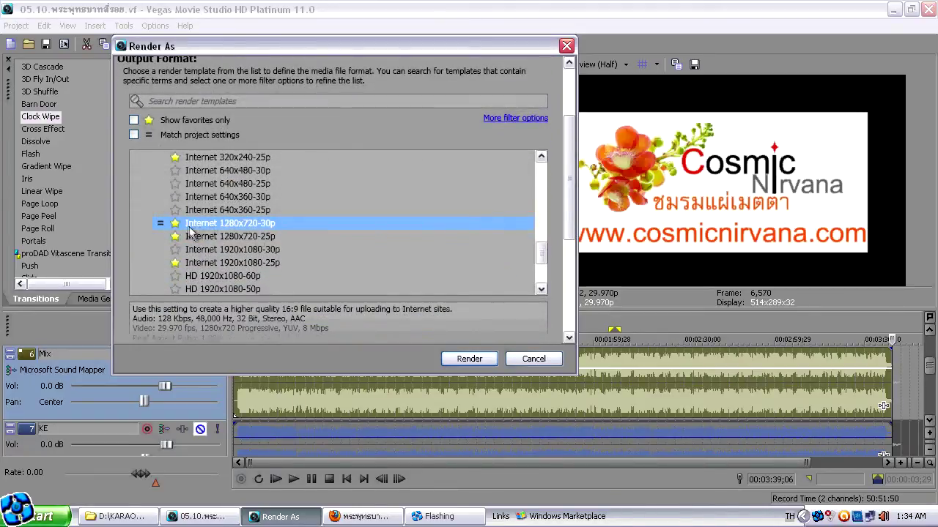
{"action": "left_click_drag", "start_coordinate": [542, 261], "coordinate": [542, 199]}
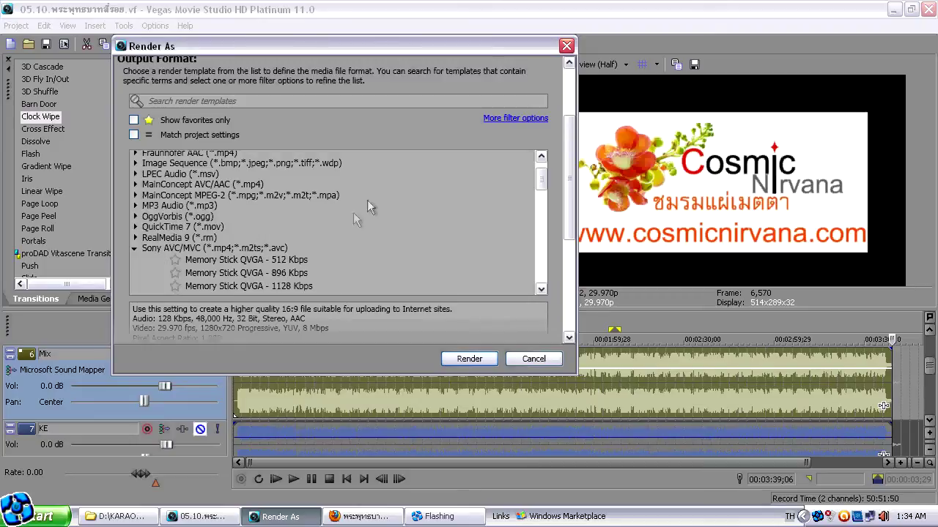
{"action": "left_click_drag", "start_coordinate": [540, 180], "coordinate": [542, 263]}
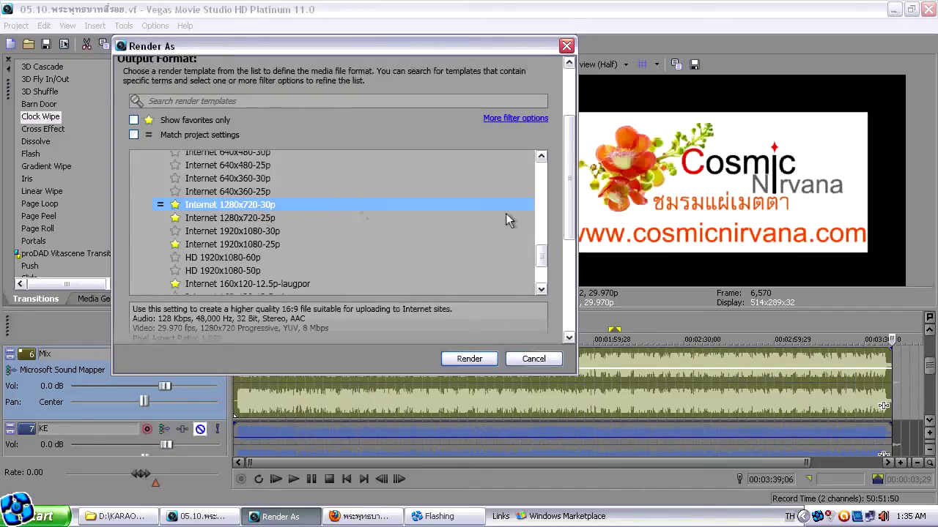
{"action": "left_click_drag", "start_coordinate": [543, 255], "coordinate": [542, 262]}
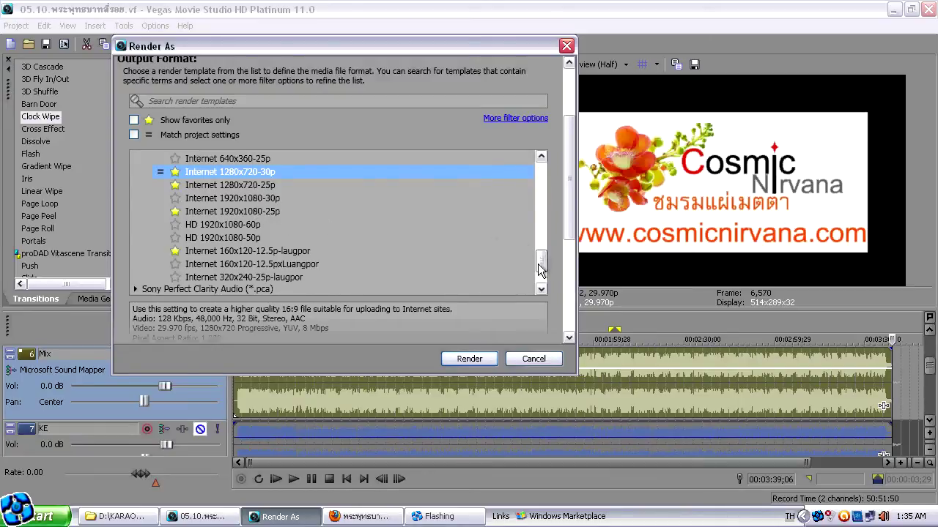
{"action": "left_click_drag", "start_coordinate": [540, 268], "coordinate": [540, 269]}
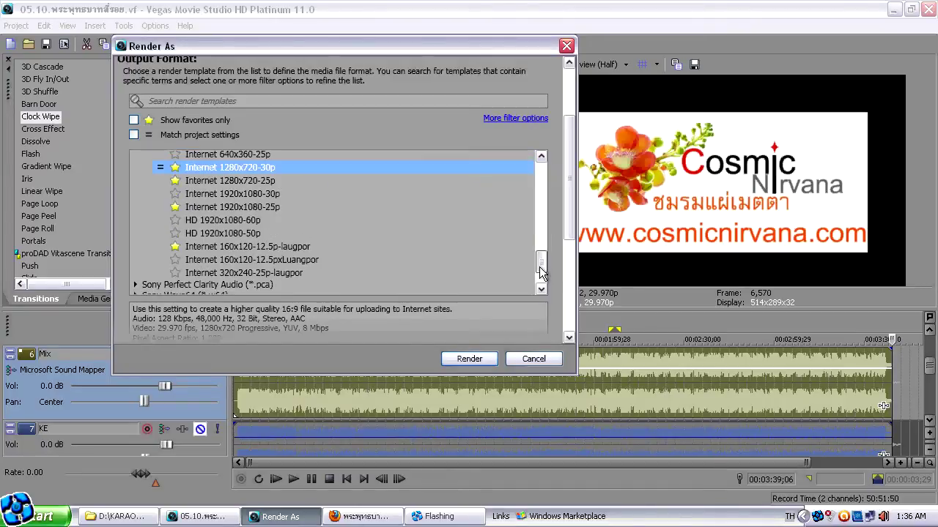
{"action": "scroll", "coordinate": [540, 272], "scroll_direction": "down", "scroll_amount": 2}
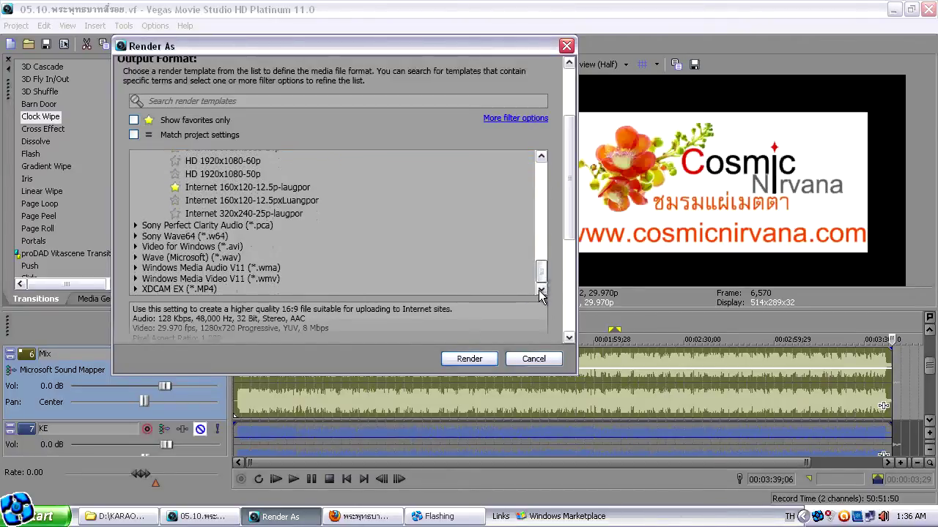
{"action": "left_click_drag", "start_coordinate": [570, 227], "coordinate": [571, 295]}
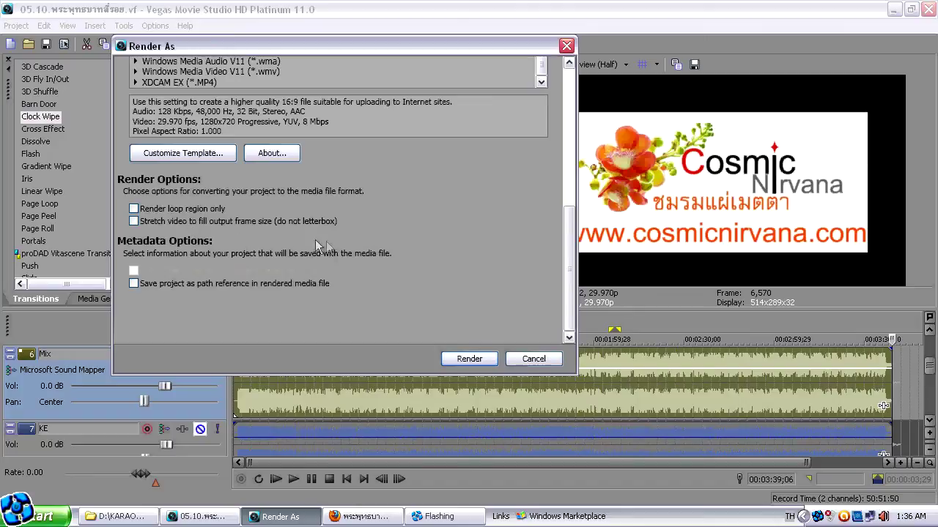
{"action": "left_click", "coordinate": [534, 359]}
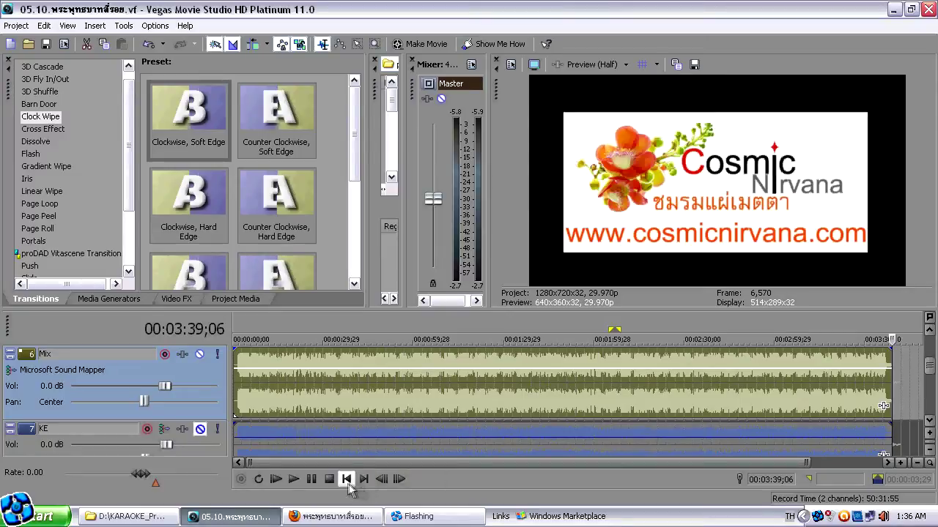
Step: Check the project's first and last frames on a wider timeline view, including the lyric and information tracks
{"action": "left_click", "coordinate": [346, 479]}
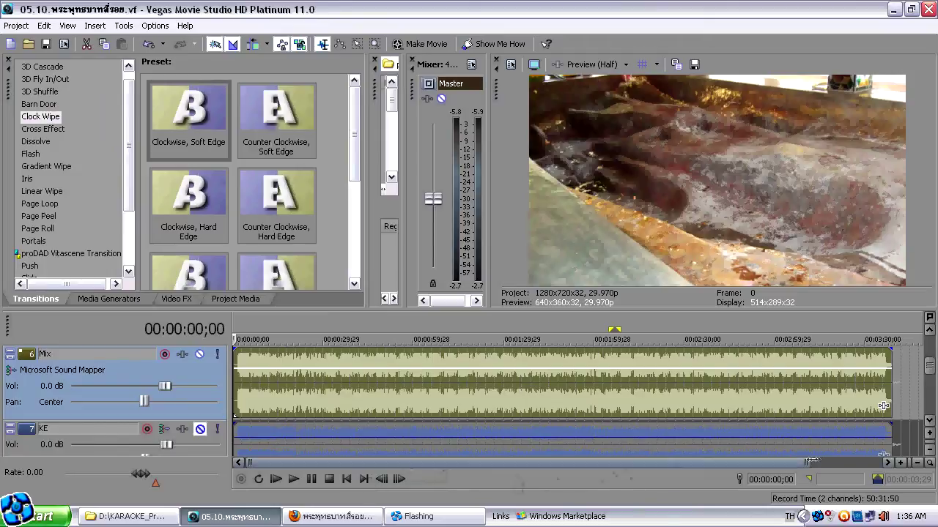
{"action": "left_click_drag", "start_coordinate": [811, 461], "coordinate": [876, 461]}
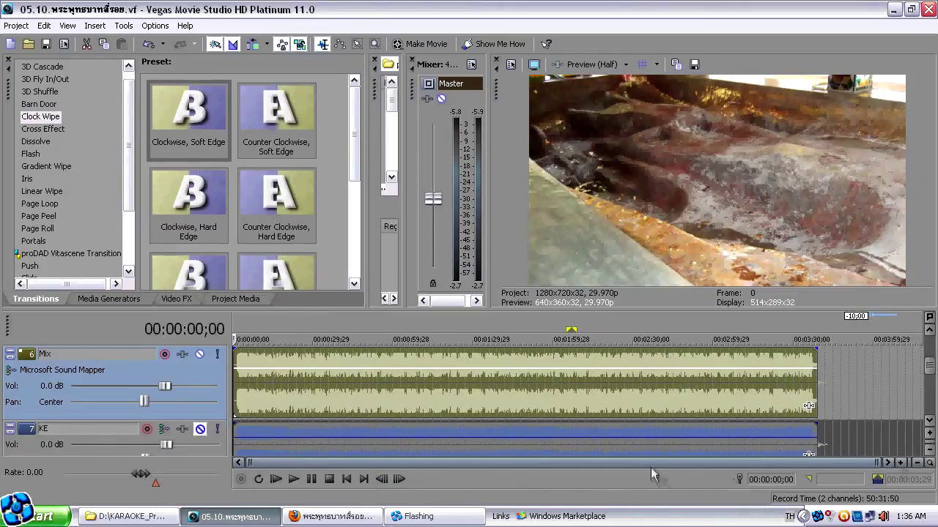
{"action": "left_click", "coordinate": [364, 479]}
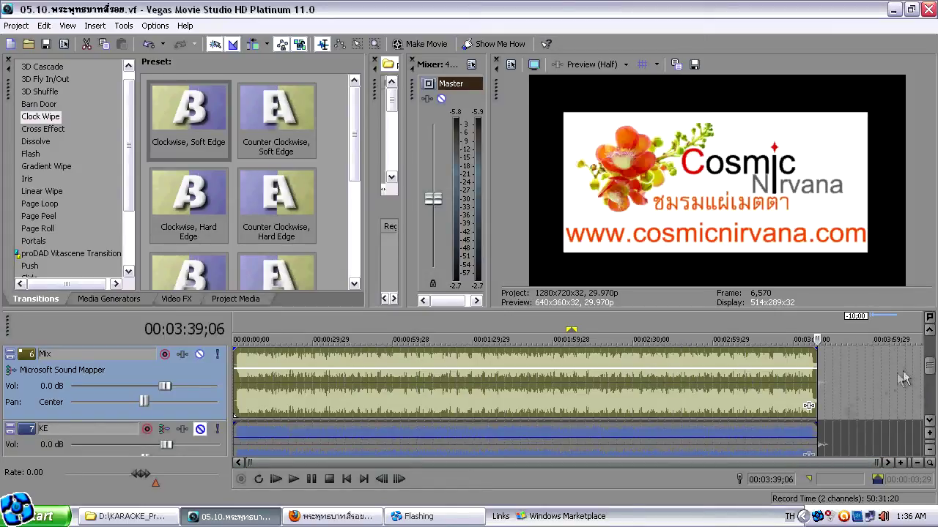
{"action": "left_click_drag", "start_coordinate": [929, 372], "coordinate": [933, 349]}
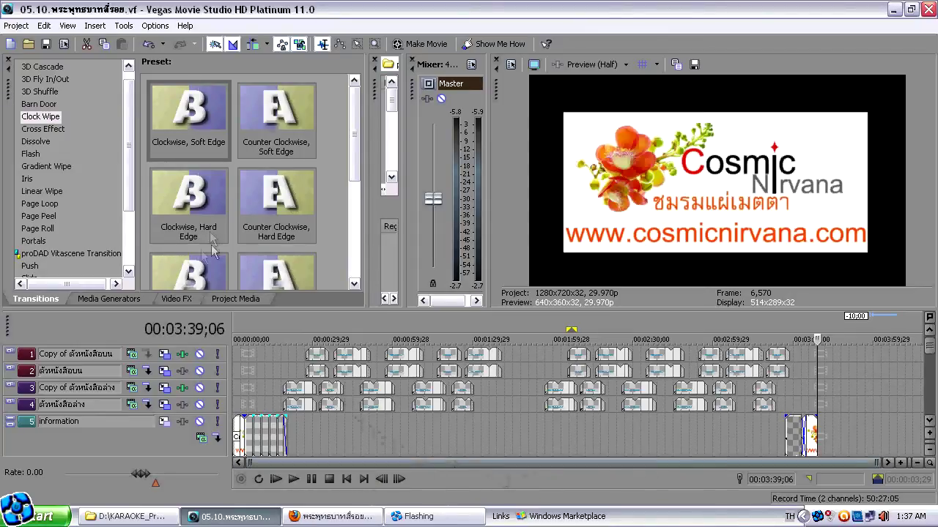
Step: Reopen Render As and set the output to D:\KARAOKE_Project\mp4_song with the file name 05.10.พระพุทธบาทสี่รอย.mp4
{"action": "left_click", "coordinate": [18, 26]}
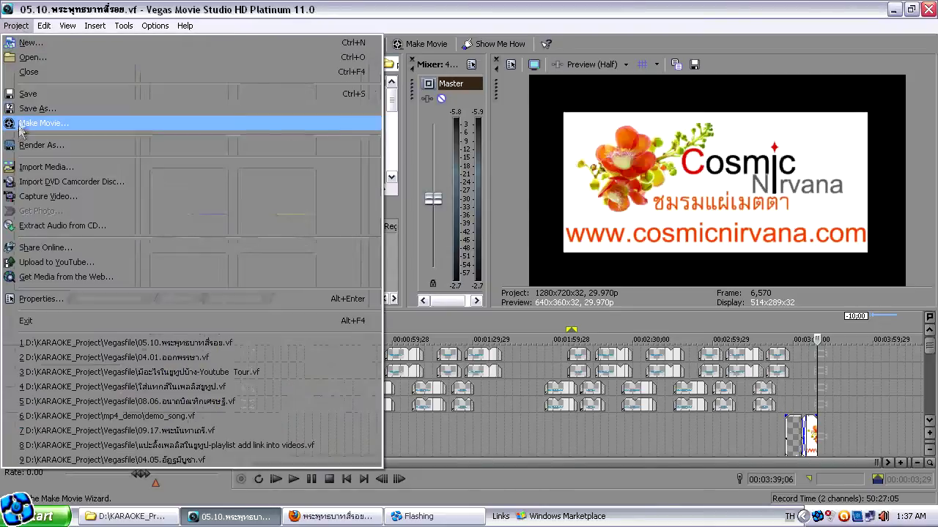
{"action": "left_click", "coordinate": [40, 145]}
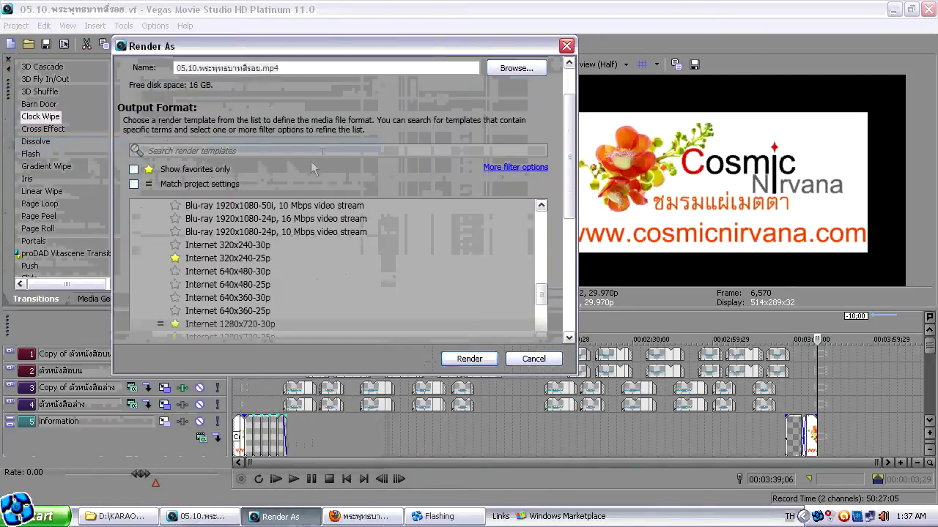
{"action": "left_click", "coordinate": [515, 68]}
{"action": "left_click", "coordinate": [521, 93]}
{"action": "left_click", "coordinate": [423, 181]}
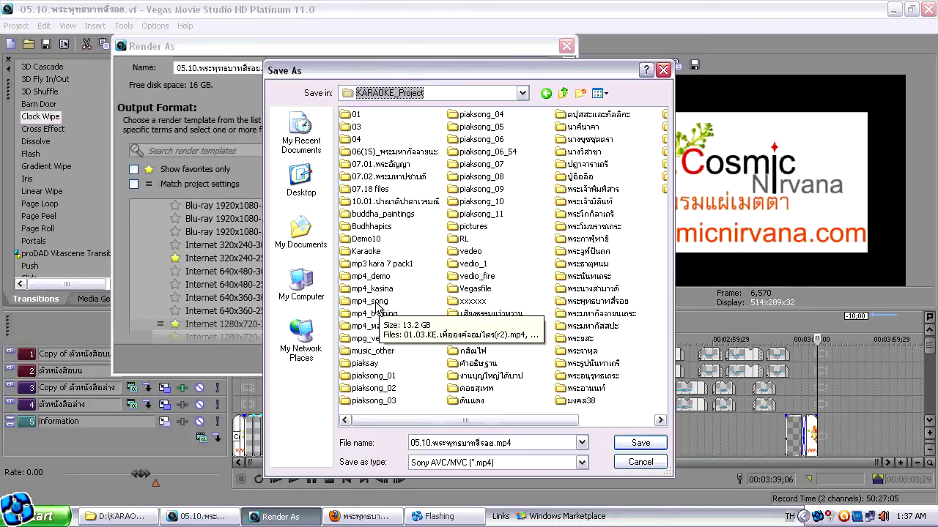
{"action": "double_click", "coordinate": [376, 305]}
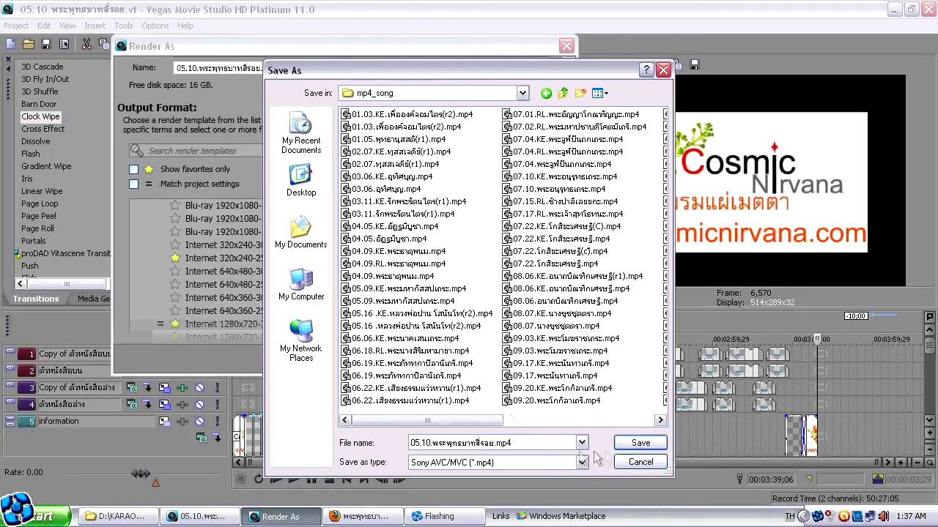
{"action": "left_click", "coordinate": [639, 444]}
{"action": "scroll", "coordinate": [569, 171], "scroll_direction": "up", "scroll_amount": 3}
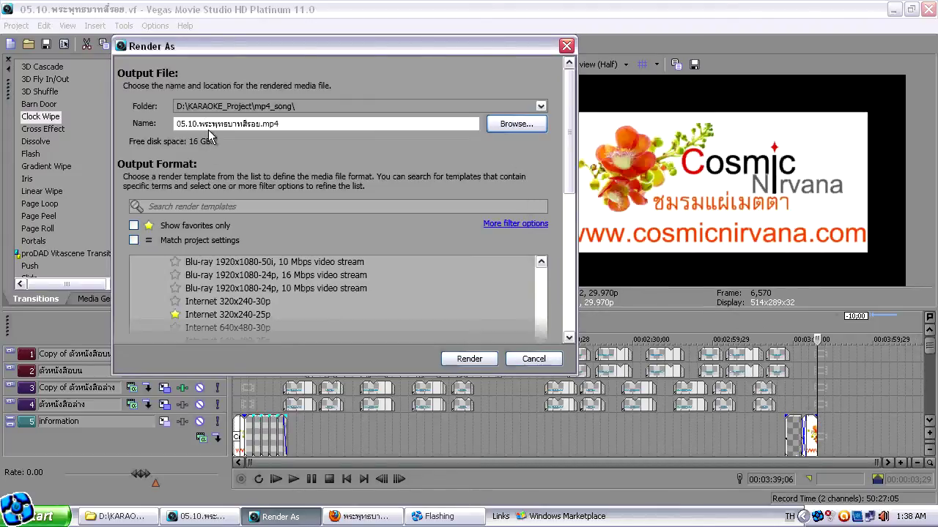
Step: Choose the Internet 1280x720-30p template after reviewing the render options, and start rendering the MP4
{"action": "left_click_drag", "start_coordinate": [567, 167], "coordinate": [580, 253]}
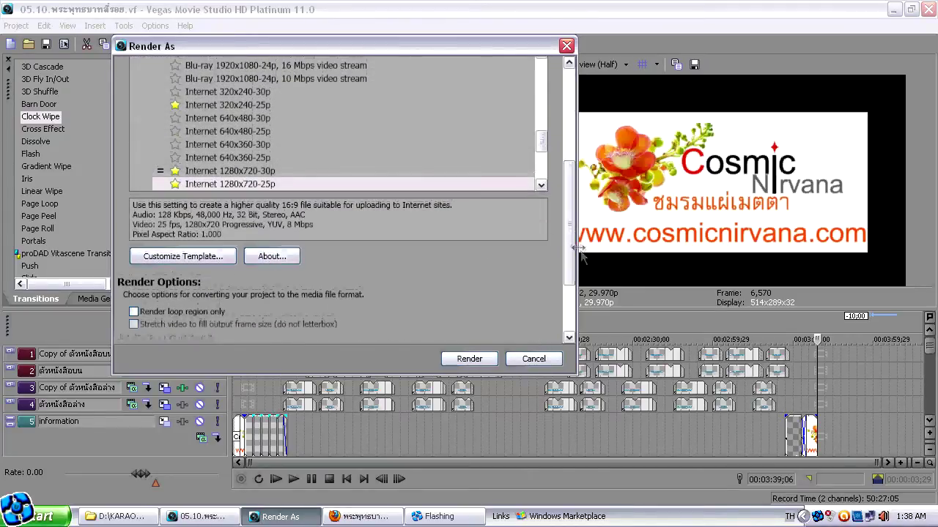
{"action": "left_click_drag", "start_coordinate": [569, 220], "coordinate": [568, 169]}
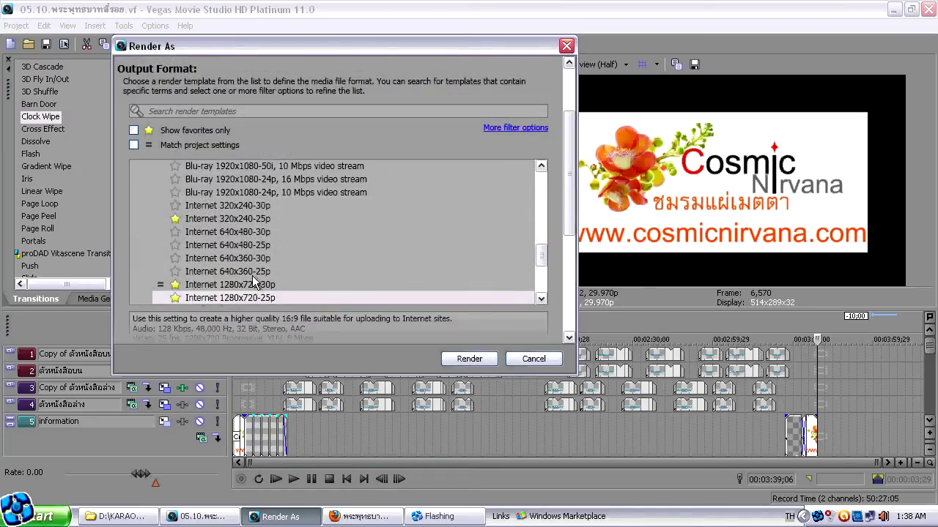
{"action": "left_click_drag", "start_coordinate": [581, 242], "coordinate": [580, 278]}
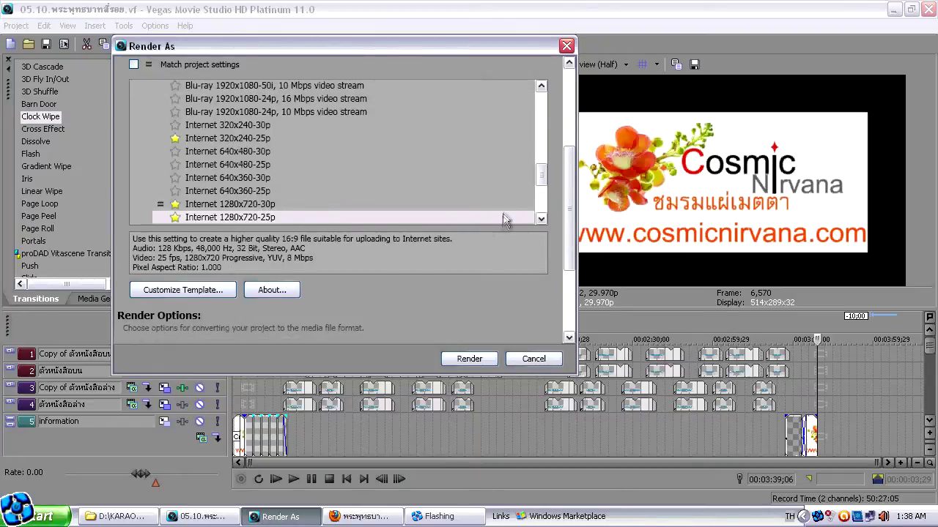
{"action": "left_click_drag", "start_coordinate": [564, 192], "coordinate": [572, 258]}
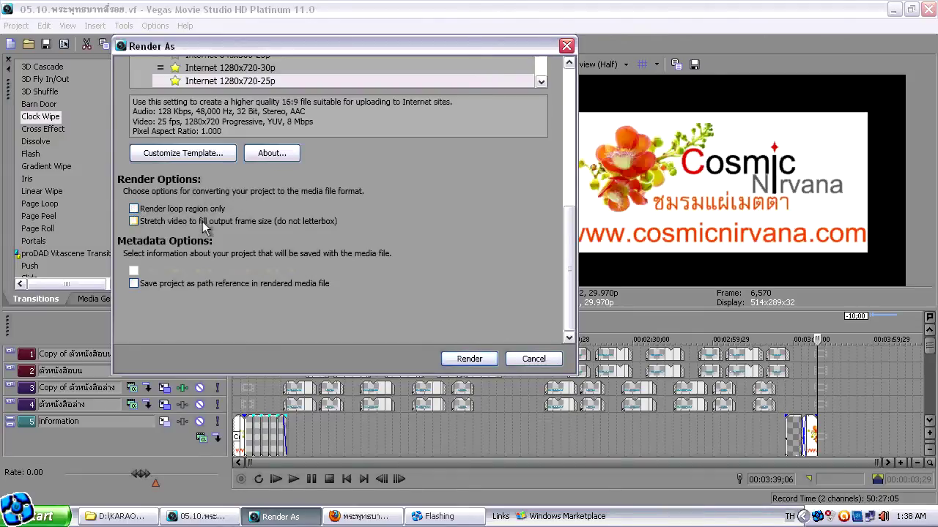
{"action": "left_click_drag", "start_coordinate": [451, 46], "coordinate": [421, 25]}
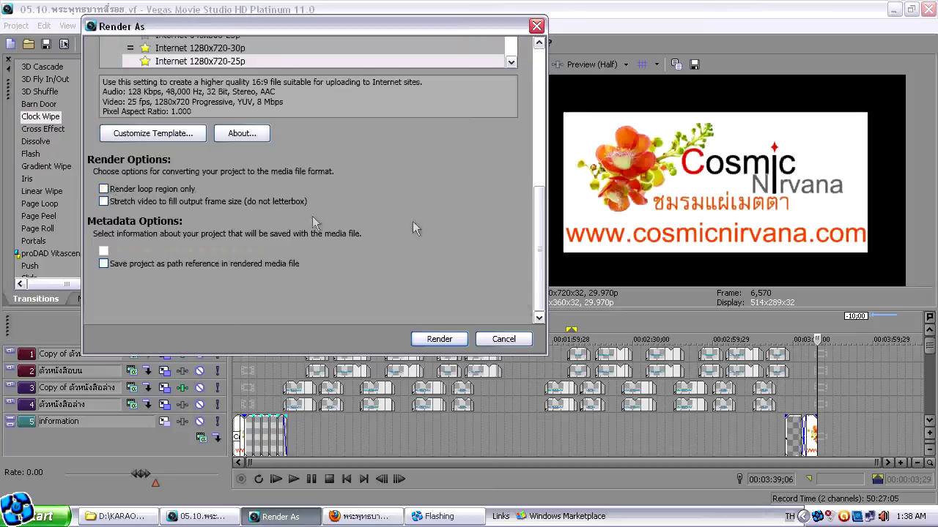
{"action": "left_click_drag", "start_coordinate": [540, 217], "coordinate": [519, 93]}
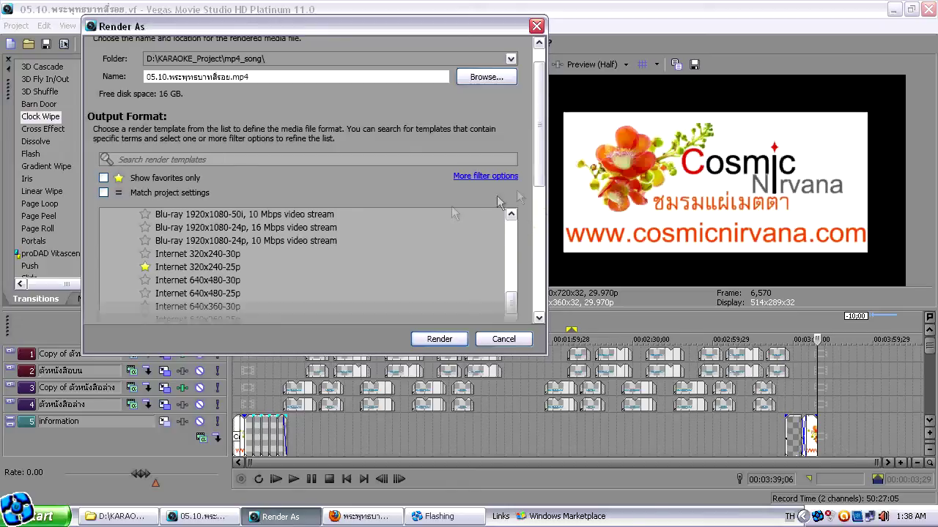
{"action": "left_click_drag", "start_coordinate": [540, 152], "coordinate": [541, 241]}
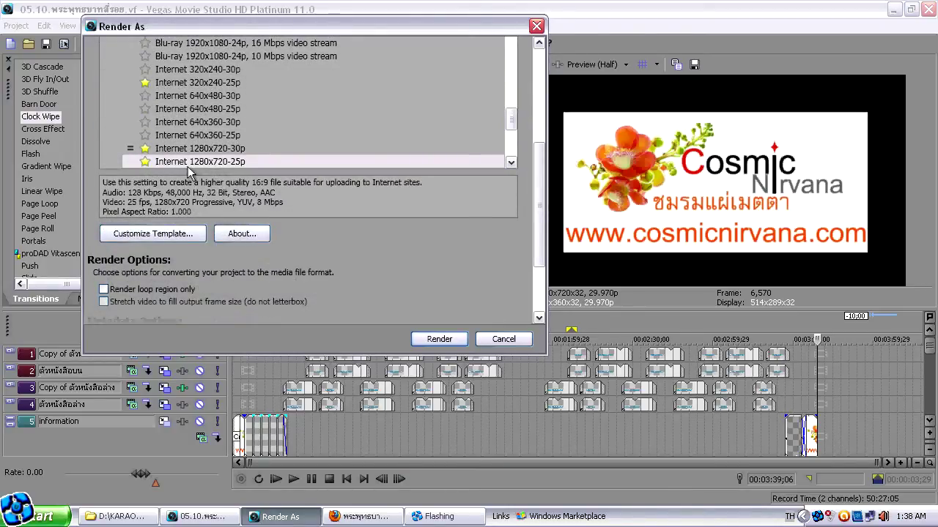
{"action": "left_click", "coordinate": [236, 150]}
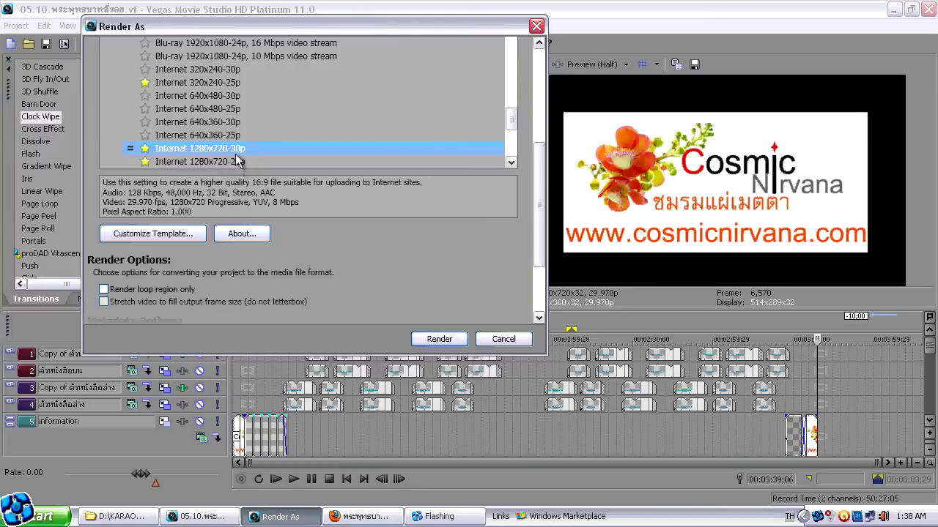
{"action": "left_click_drag", "start_coordinate": [543, 174], "coordinate": [543, 224]}
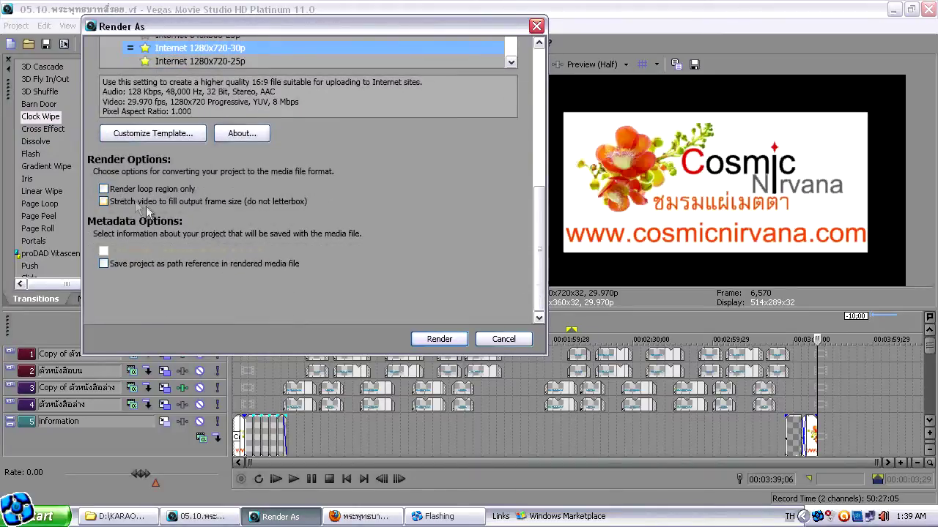
{"action": "left_click", "coordinate": [442, 343]}
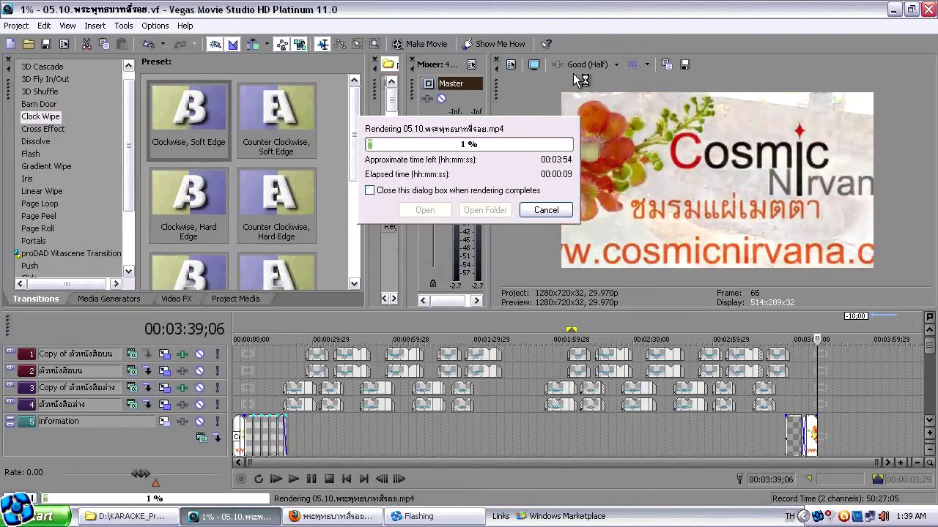
Step: Minimize the video editor and the open project folder window to show the desktop during rendering
{"action": "left_click", "coordinate": [895, 10]}
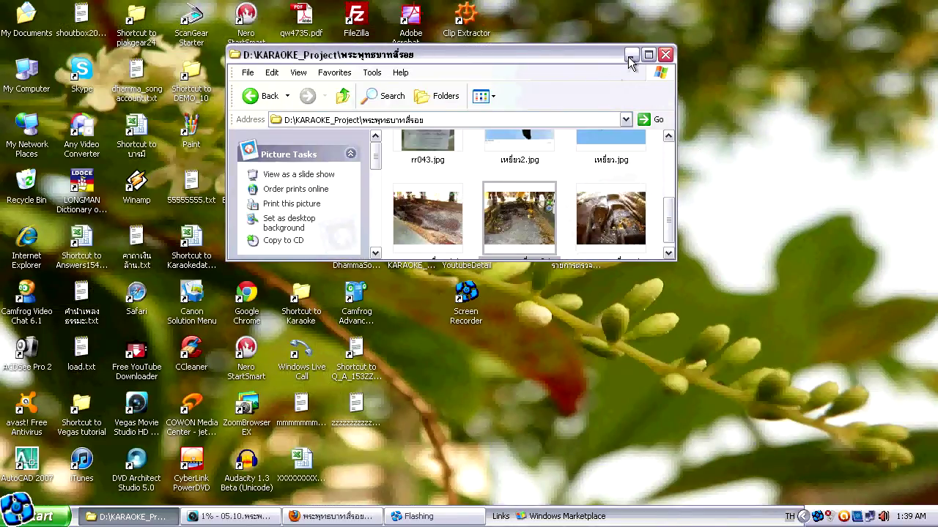
{"action": "left_click", "coordinate": [630, 56]}
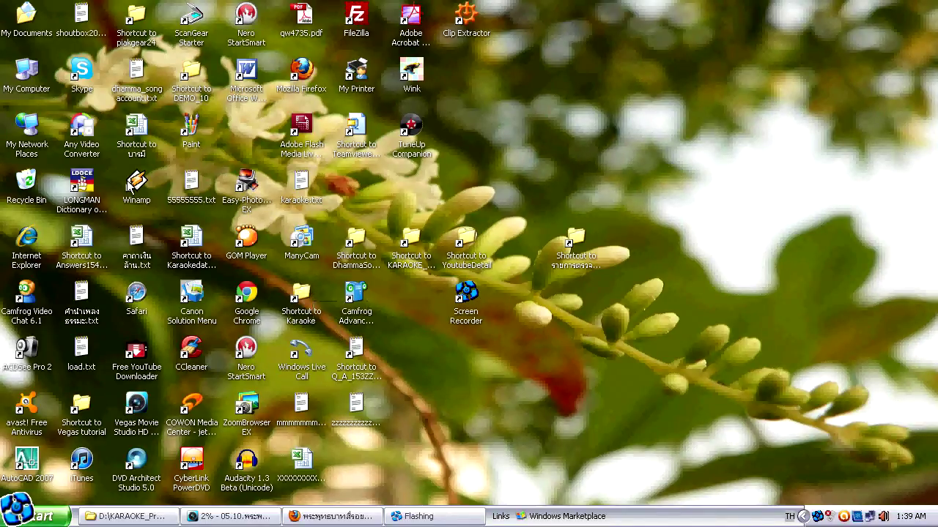
Step: View the computer's system properties for the processor and RAM specifications, and close the dialog
{"action": "double_click", "coordinate": [33, 71]}
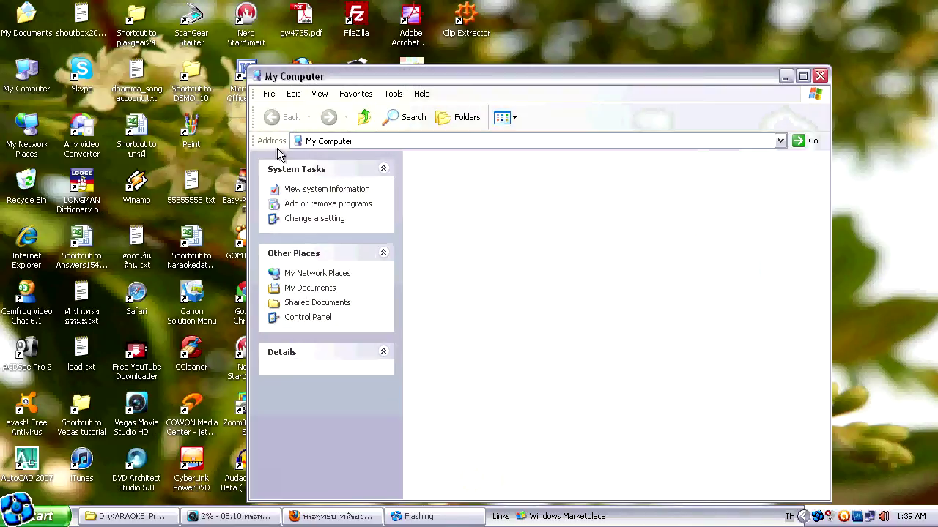
{"action": "left_click", "coordinate": [819, 77]}
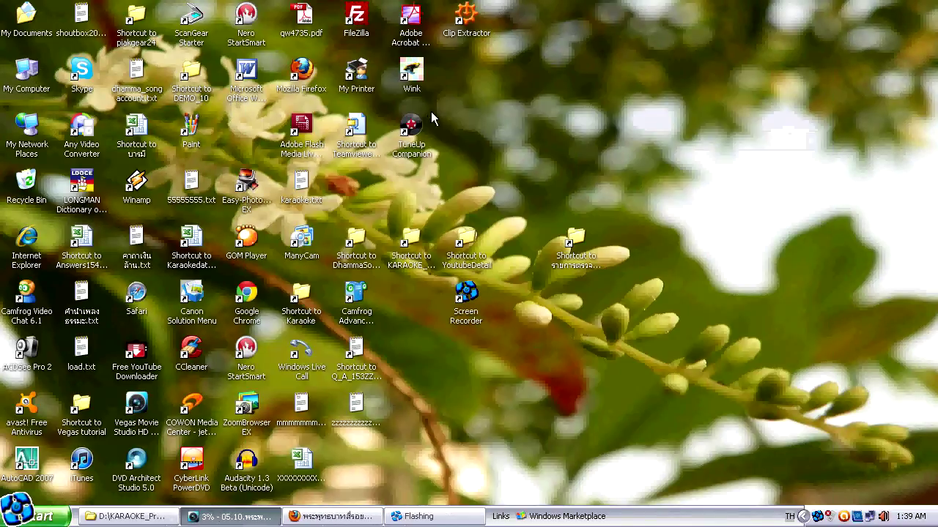
{"action": "right_click", "coordinate": [29, 73]}
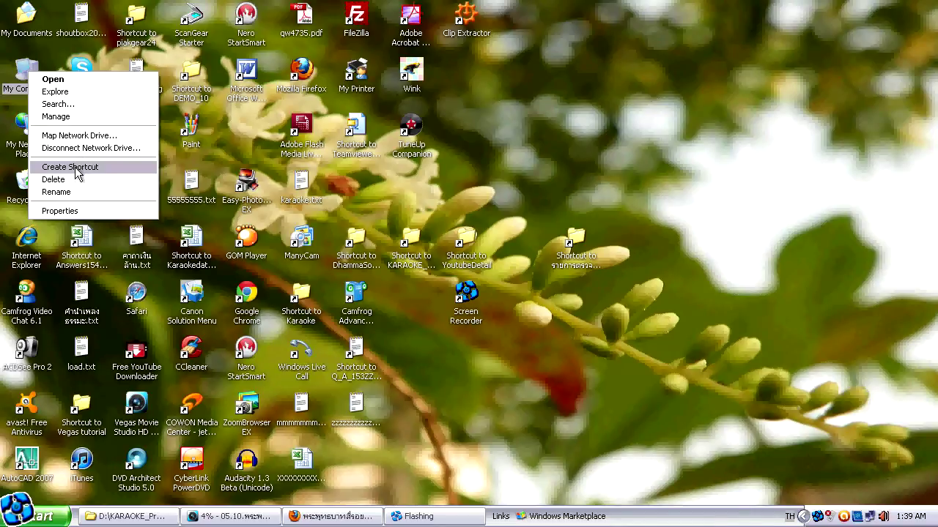
{"action": "left_click", "coordinate": [59, 211]}
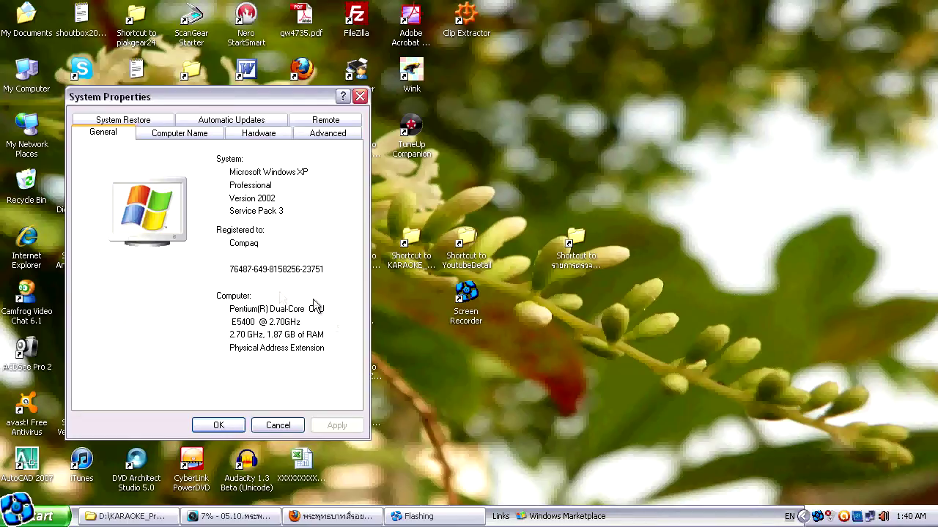
{"action": "left_click", "coordinate": [361, 97]}
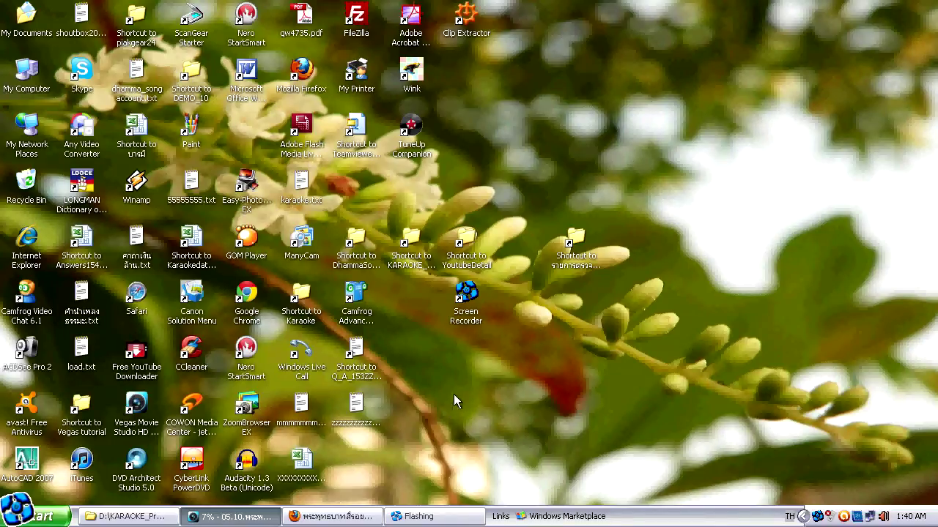
Step: Review the MP4 files in D:\KARAOKE_Project\mp4_song, close the folder, and switch back to Vegas Movie Studio to check the render progress
{"action": "left_click", "coordinate": [125, 516]}
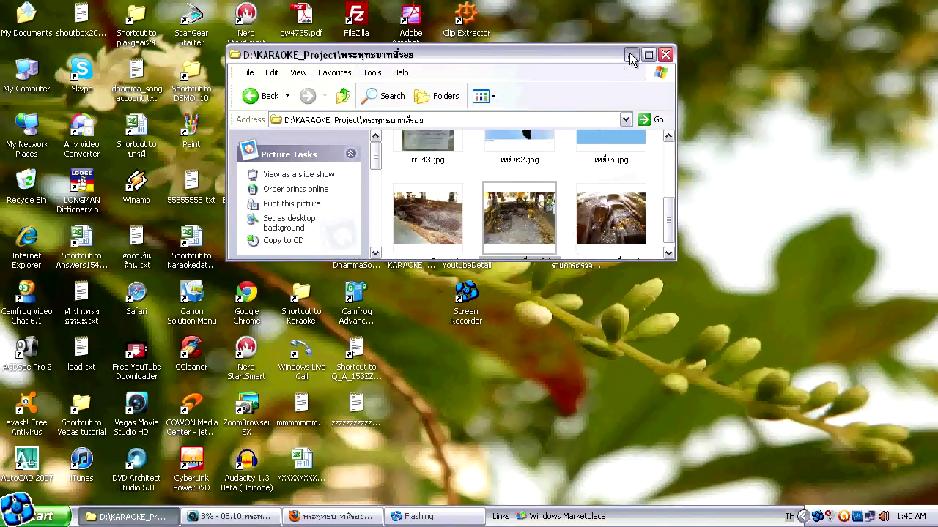
{"action": "left_click", "coordinate": [630, 55]}
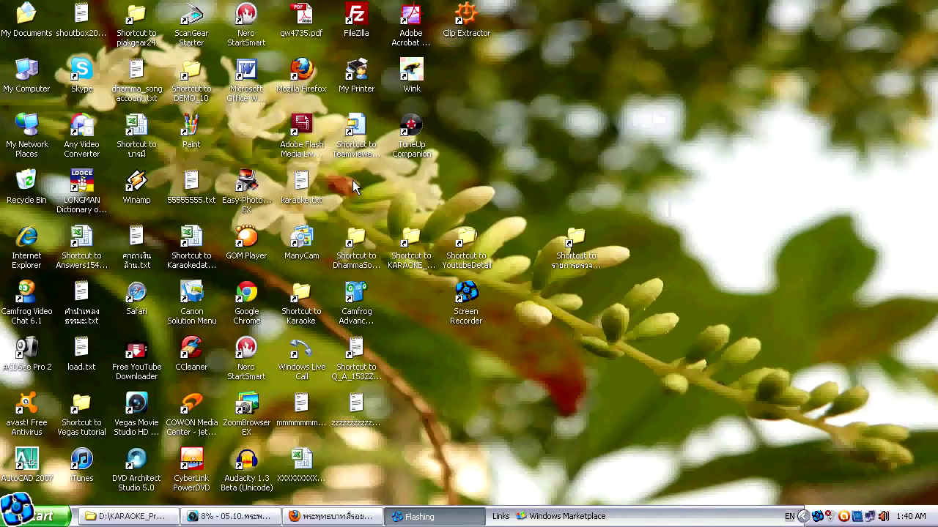
{"action": "double_click", "coordinate": [421, 244]}
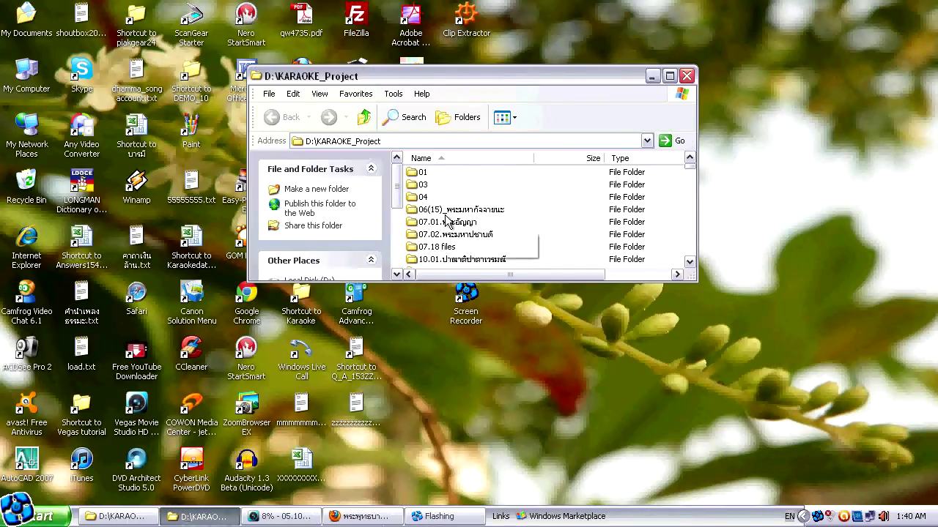
{"action": "scroll", "coordinate": [449, 222], "scroll_direction": "down", "scroll_amount": 5}
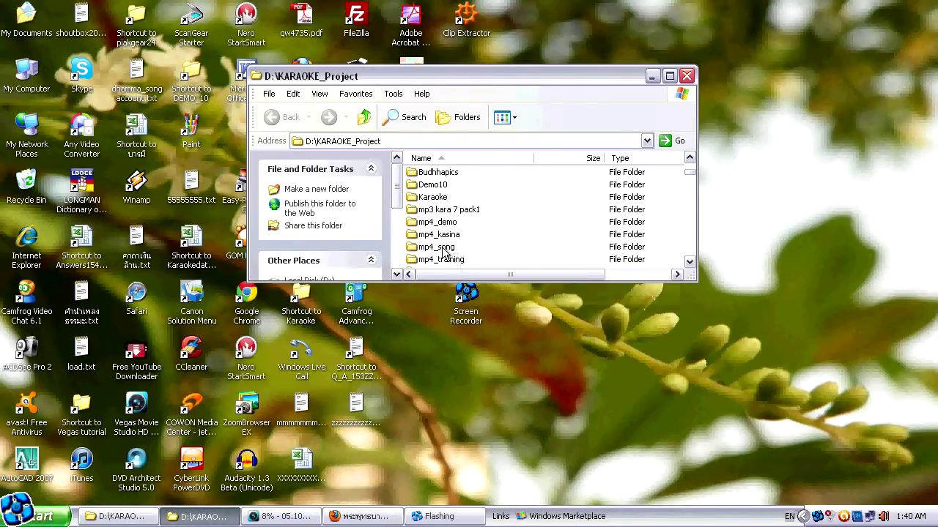
{"action": "double_click", "coordinate": [446, 247]}
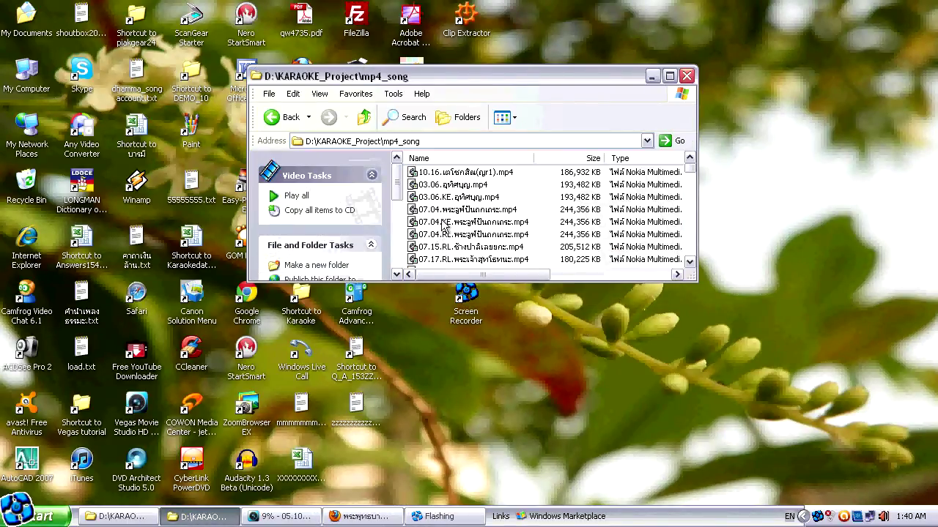
{"action": "left_click", "coordinate": [669, 75]}
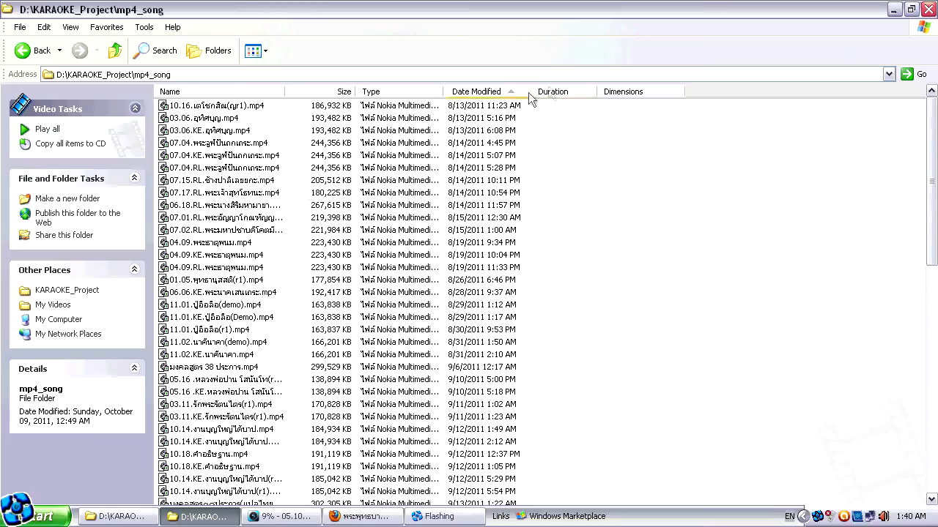
{"action": "left_click", "coordinate": [930, 10]}
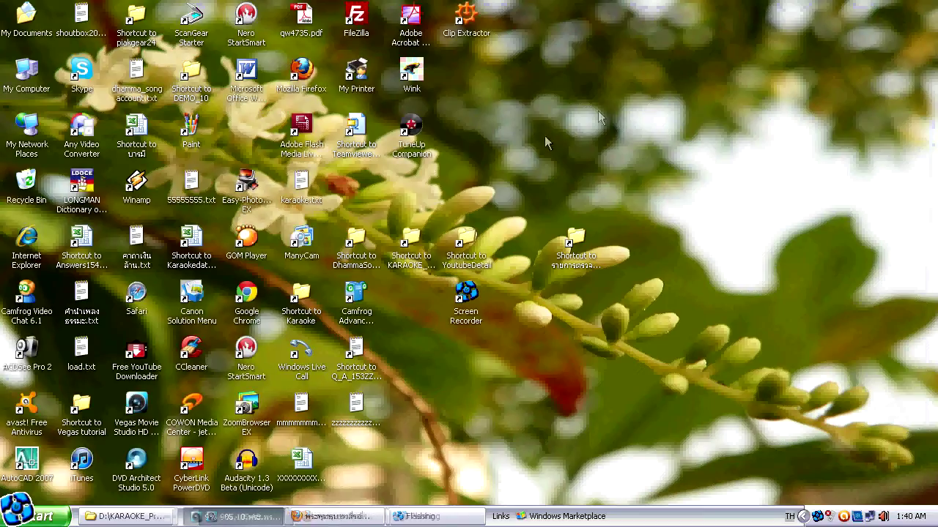
{"action": "left_click", "coordinate": [228, 517]}
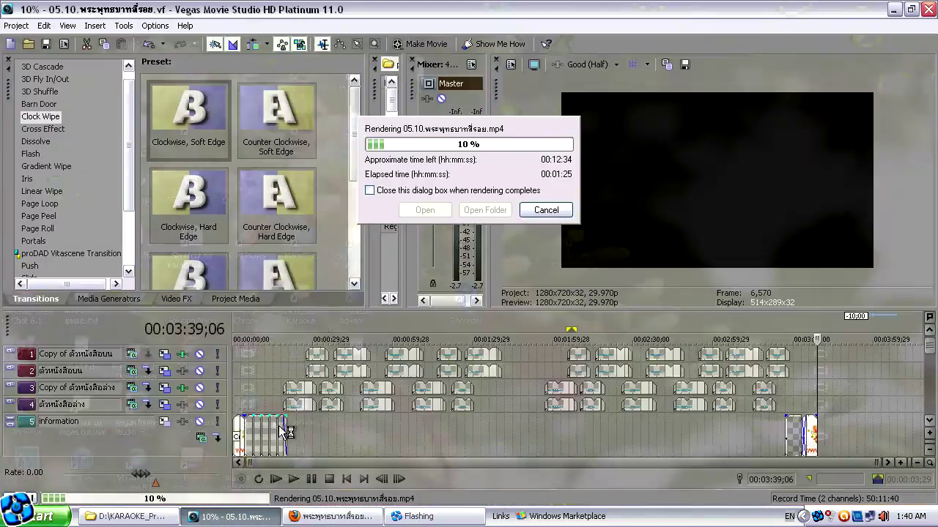